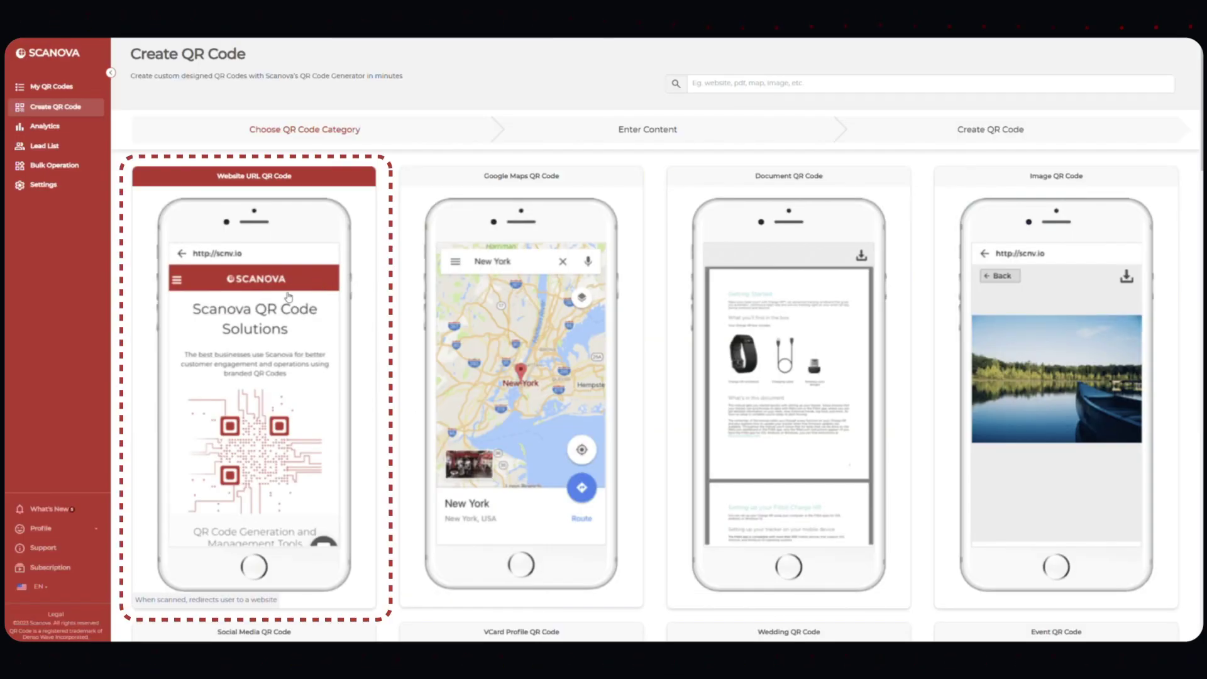
Step: Create a dynamic Website URL QR code named QR Code for registration and enter its design editor
{"action": "left_click", "coordinate": [273, 321]}
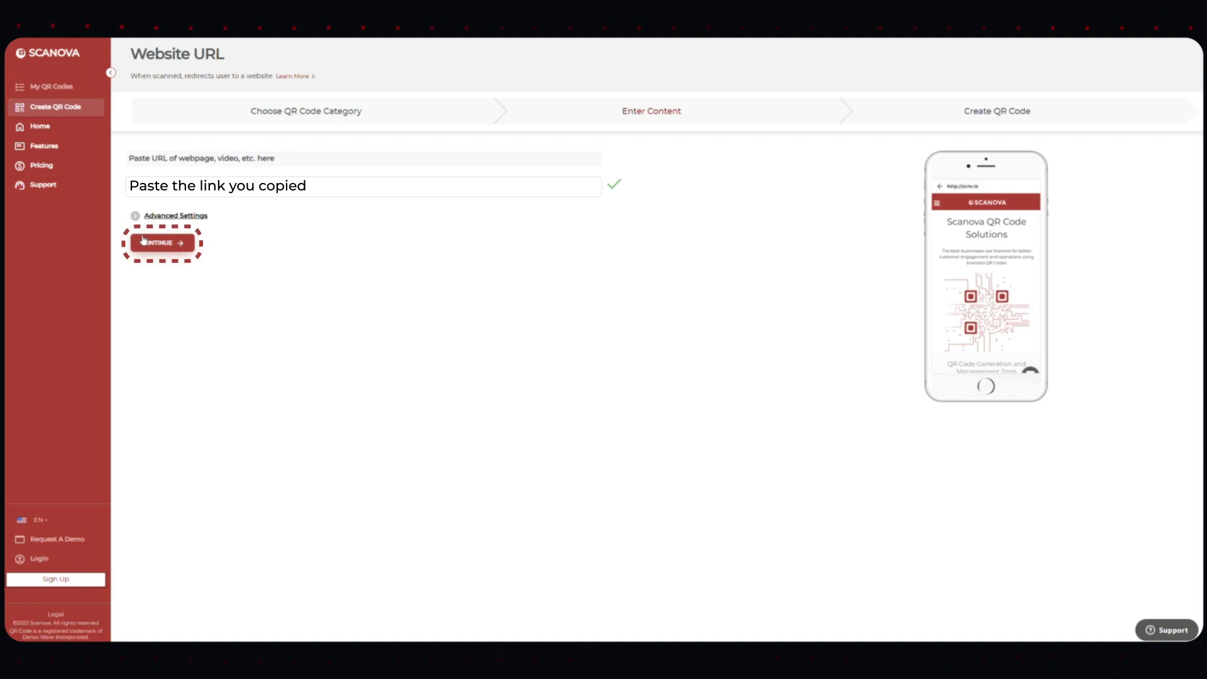
{"action": "left_click", "coordinate": [143, 241]}
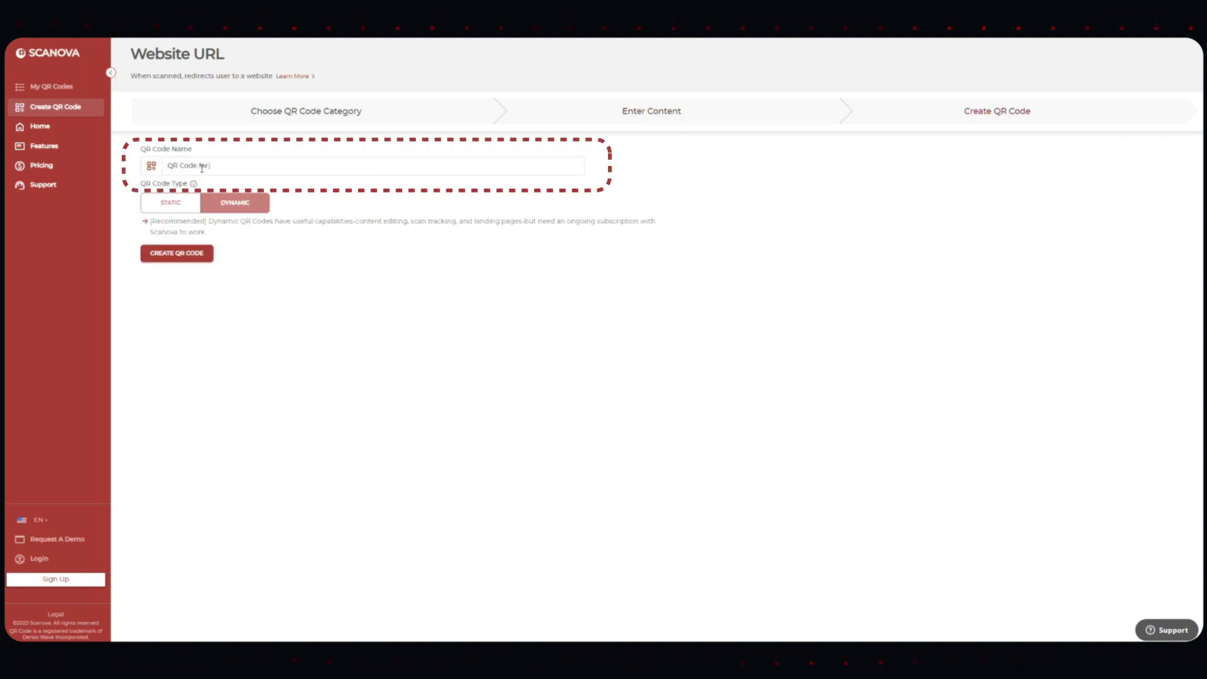
{"action": "type", "text": "registration"}
{"action": "left_click", "coordinate": [190, 255]}
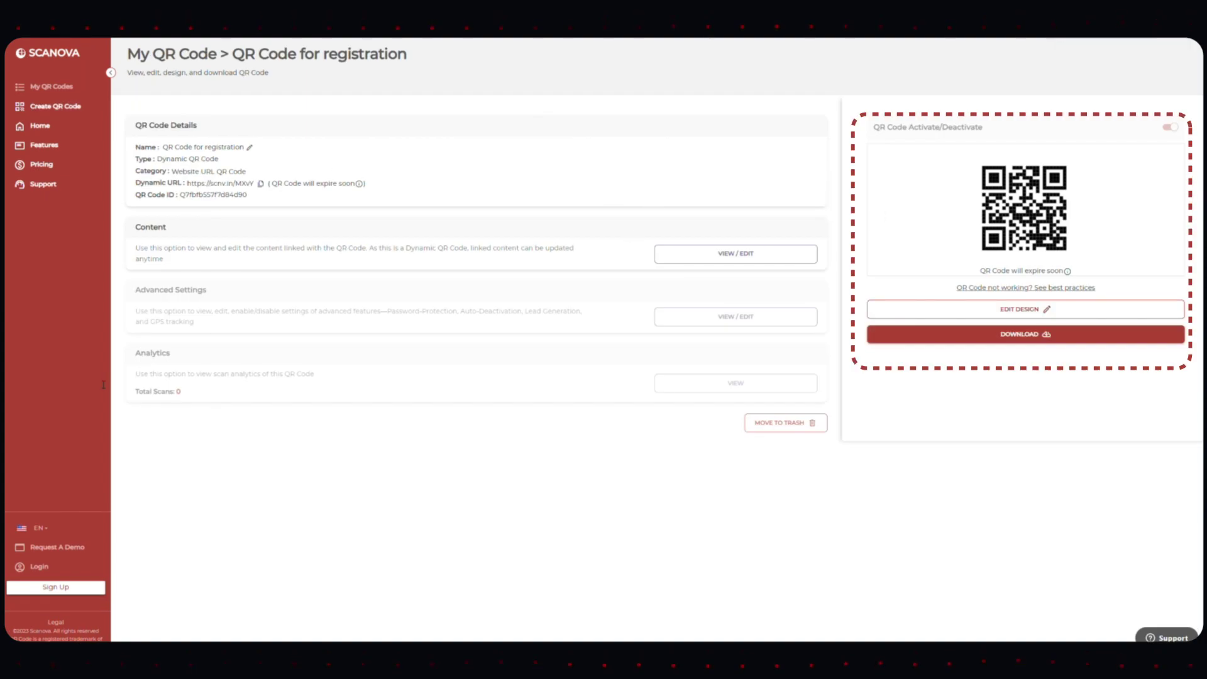
{"action": "left_click", "coordinate": [984, 312]}
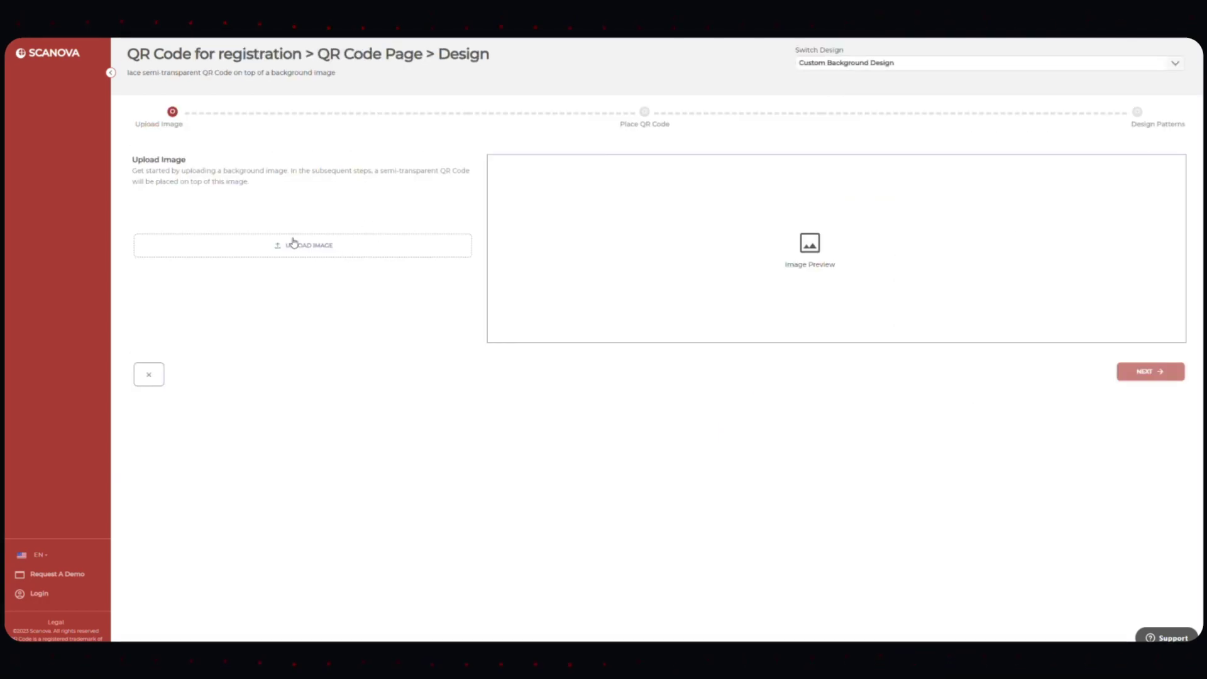
Step: Set the store image as the code's background, preview the code over it and finish editing
{"action": "left_click", "coordinate": [294, 247]}
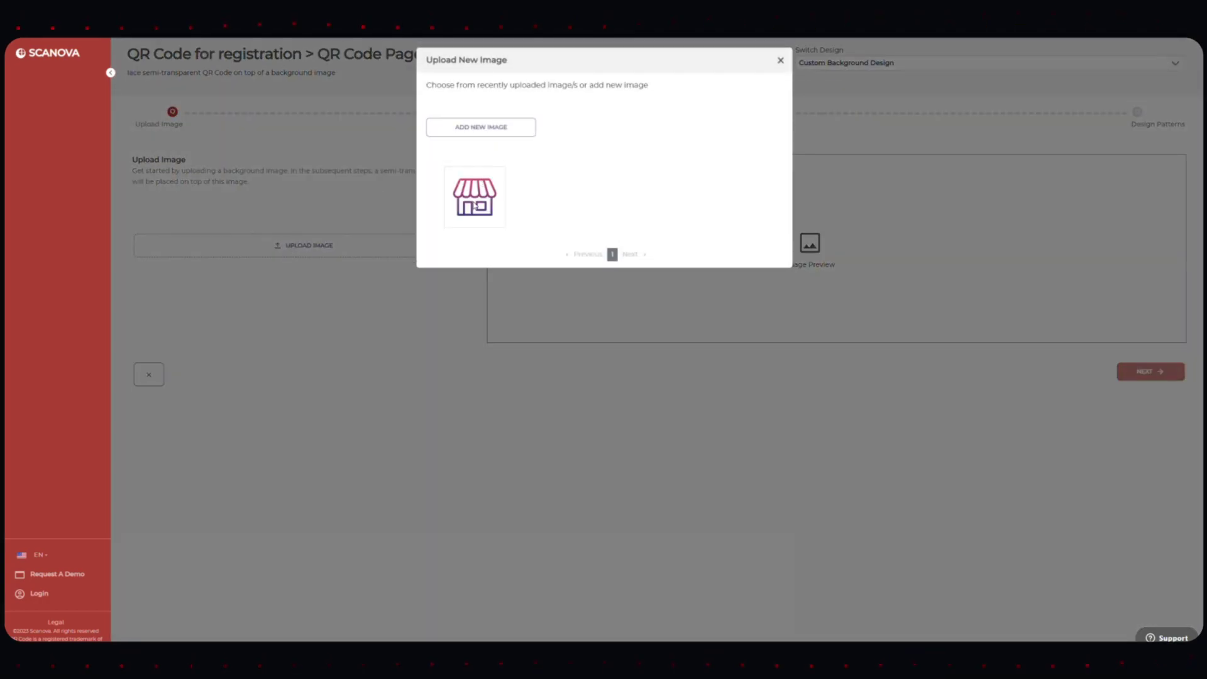
{"action": "left_click", "coordinate": [474, 197]}
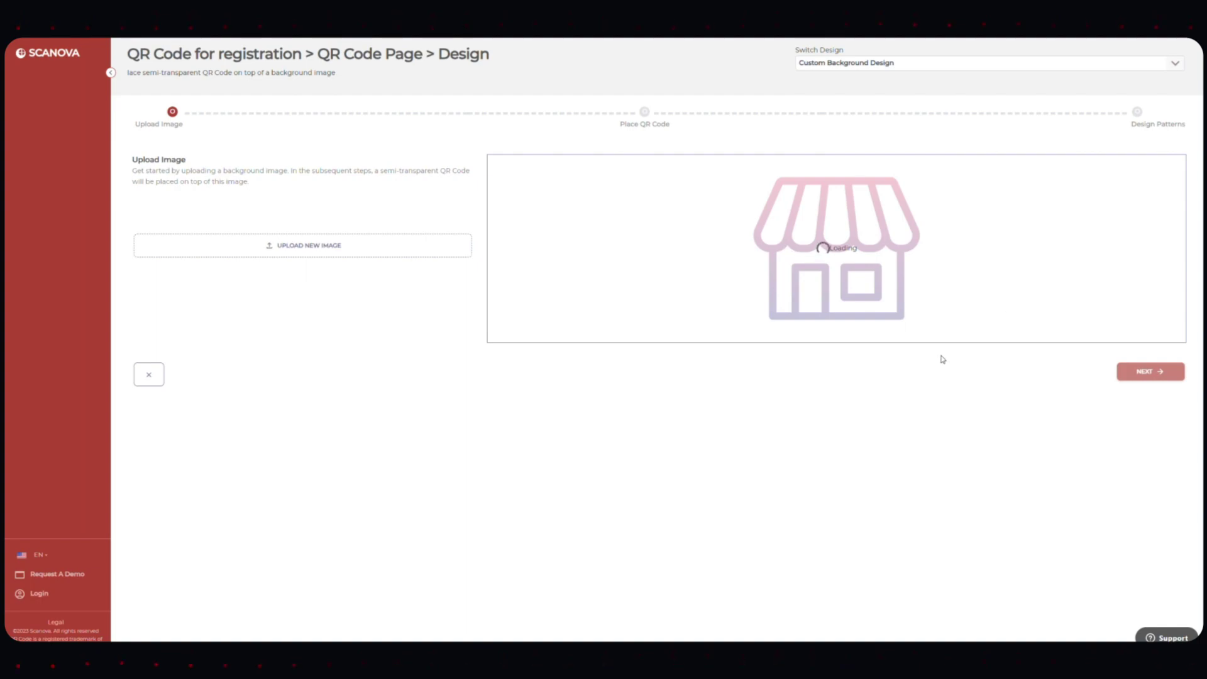
{"action": "left_click", "coordinate": [1168, 374]}
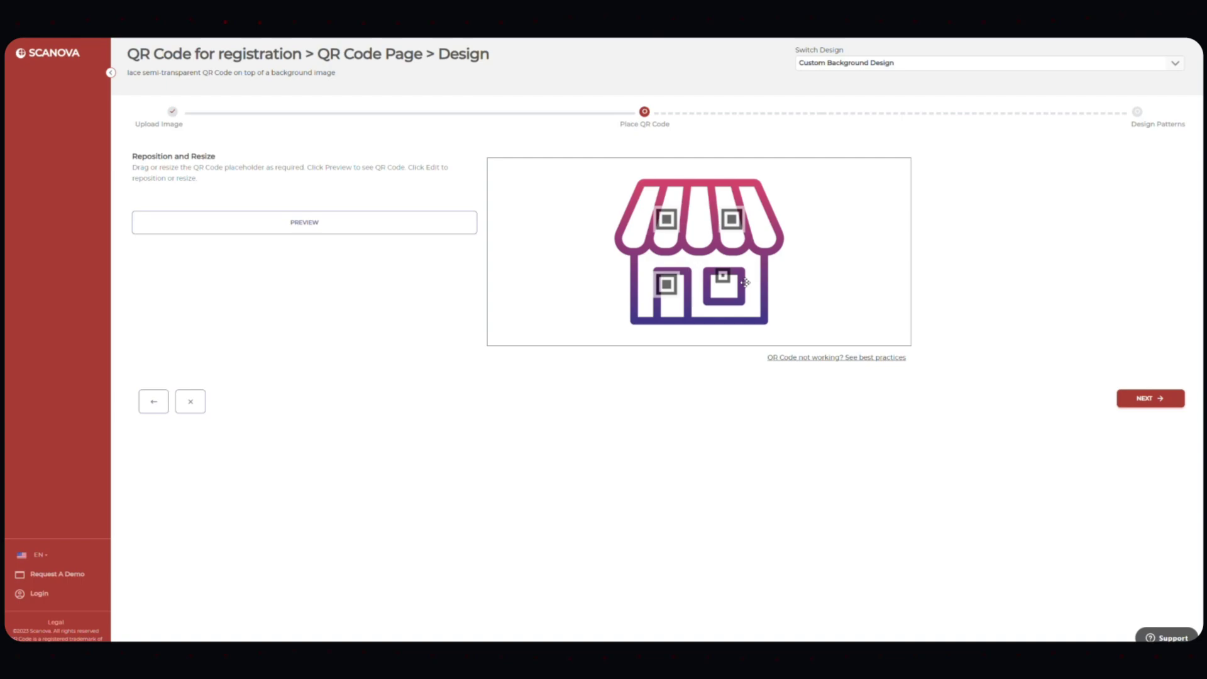
{"action": "left_click", "coordinate": [318, 234]}
{"action": "left_click", "coordinate": [1148, 401]}
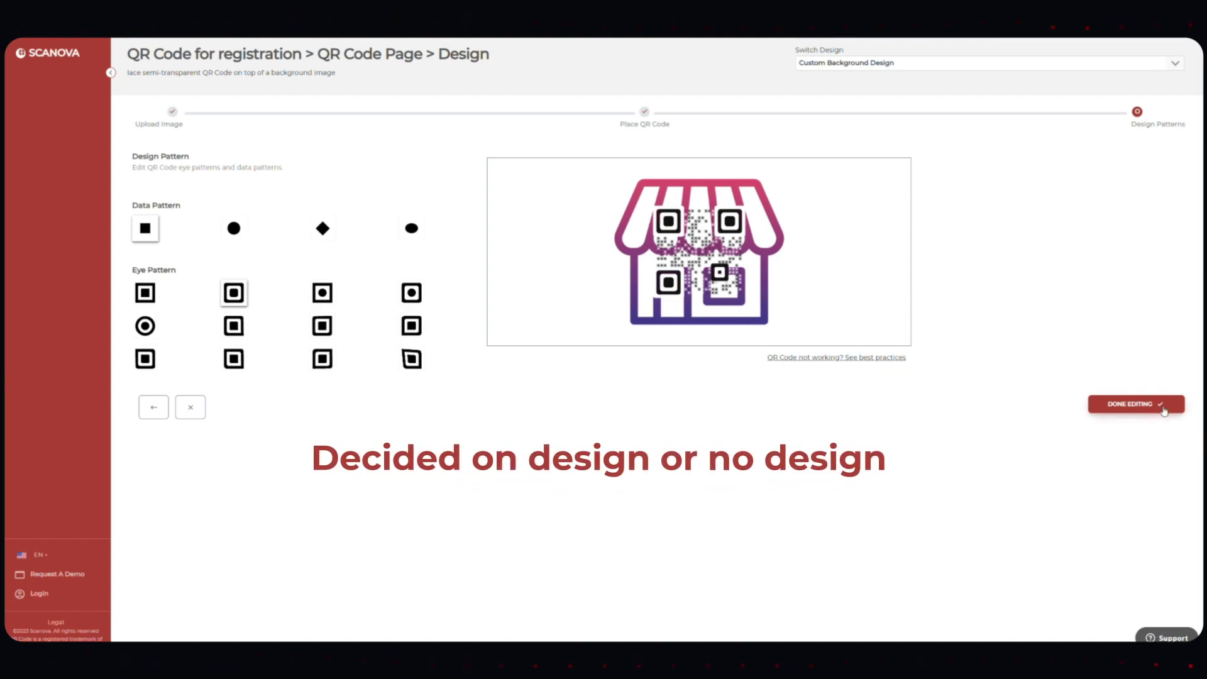
{"action": "left_click", "coordinate": [1143, 401]}
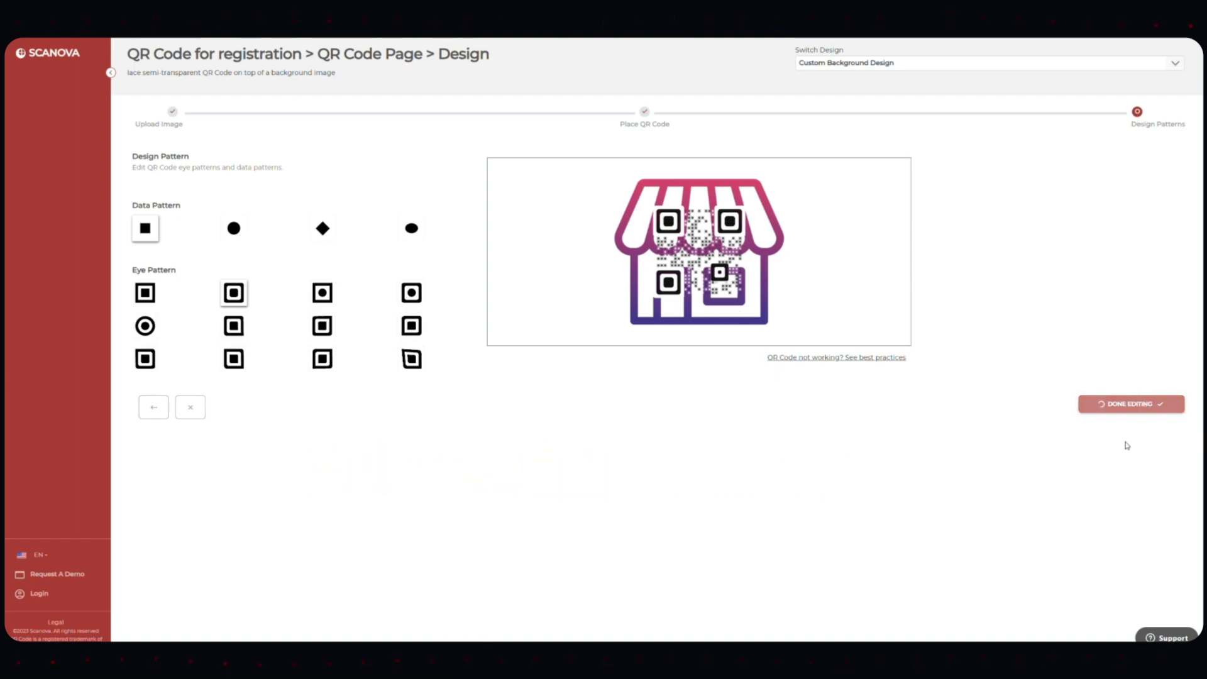
Step: Download the registration QR code as a 1.50 × 1.50 inch PNG image
{"action": "left_click", "coordinate": [999, 336]}
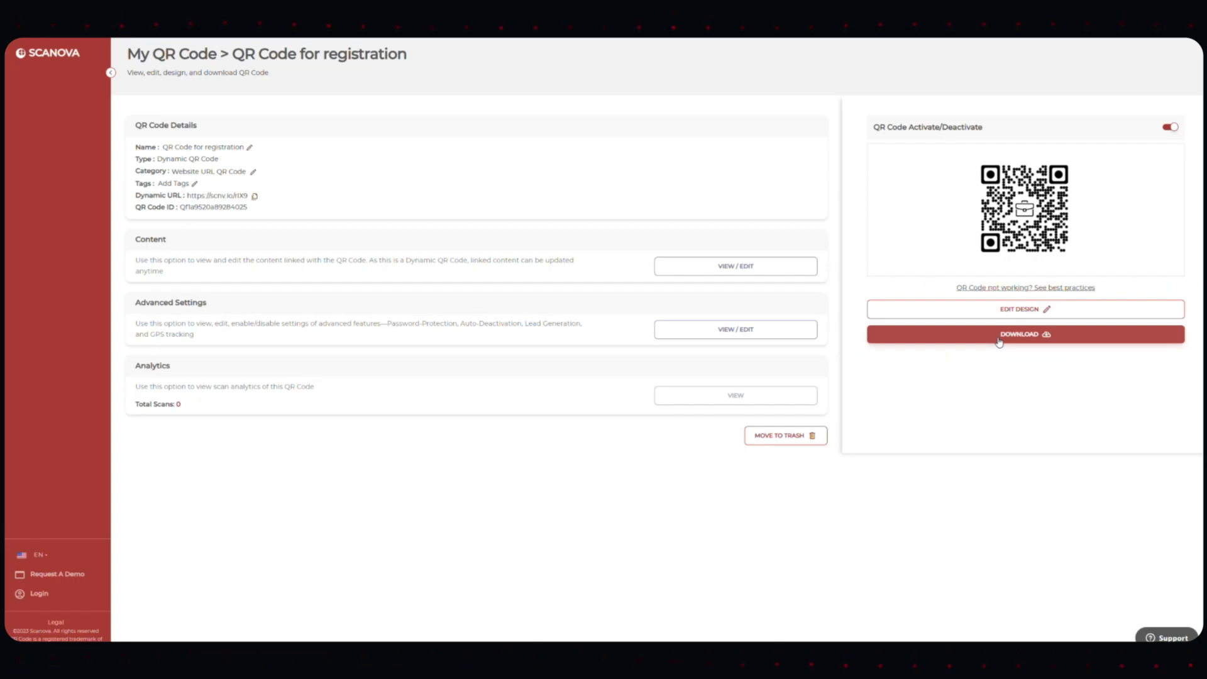
{"action": "left_click", "coordinate": [999, 335]}
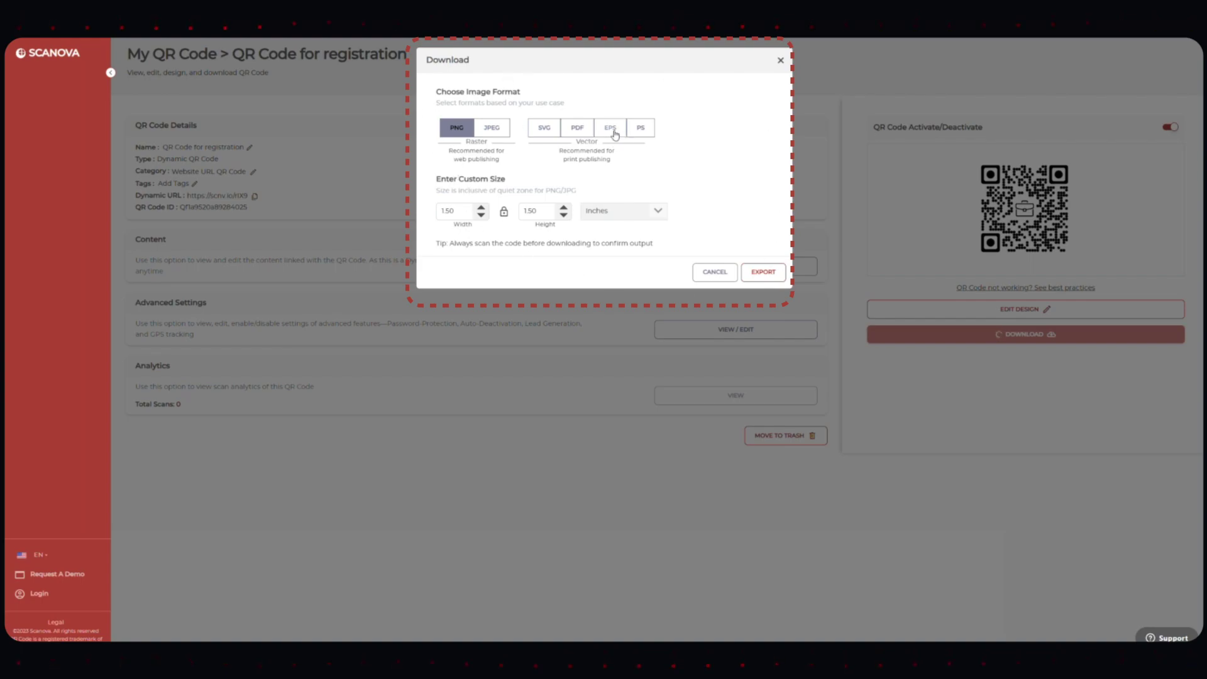
{"action": "left_click", "coordinate": [774, 274]}
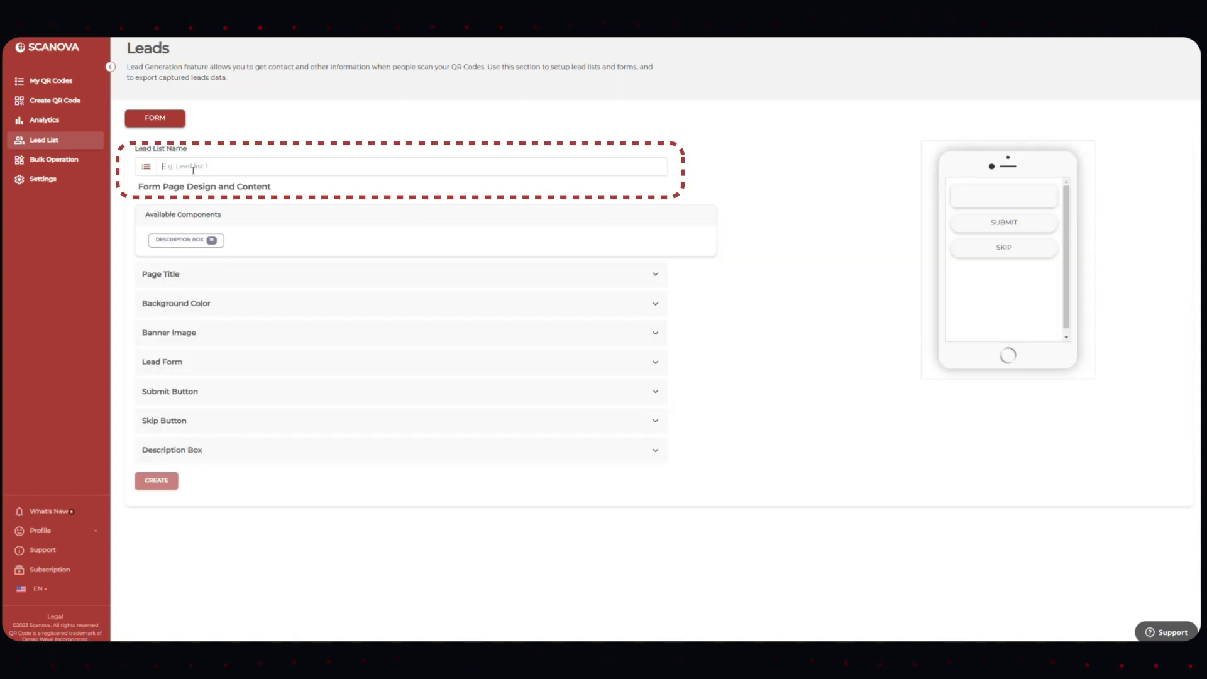
{"action": "type", "text": "Registration name"}
Step: Title the form Music Event registration with a pink title background and dark red page background
{"action": "left_click", "coordinate": [194, 274]}
{"action": "type", "text": "Music Event regis"}
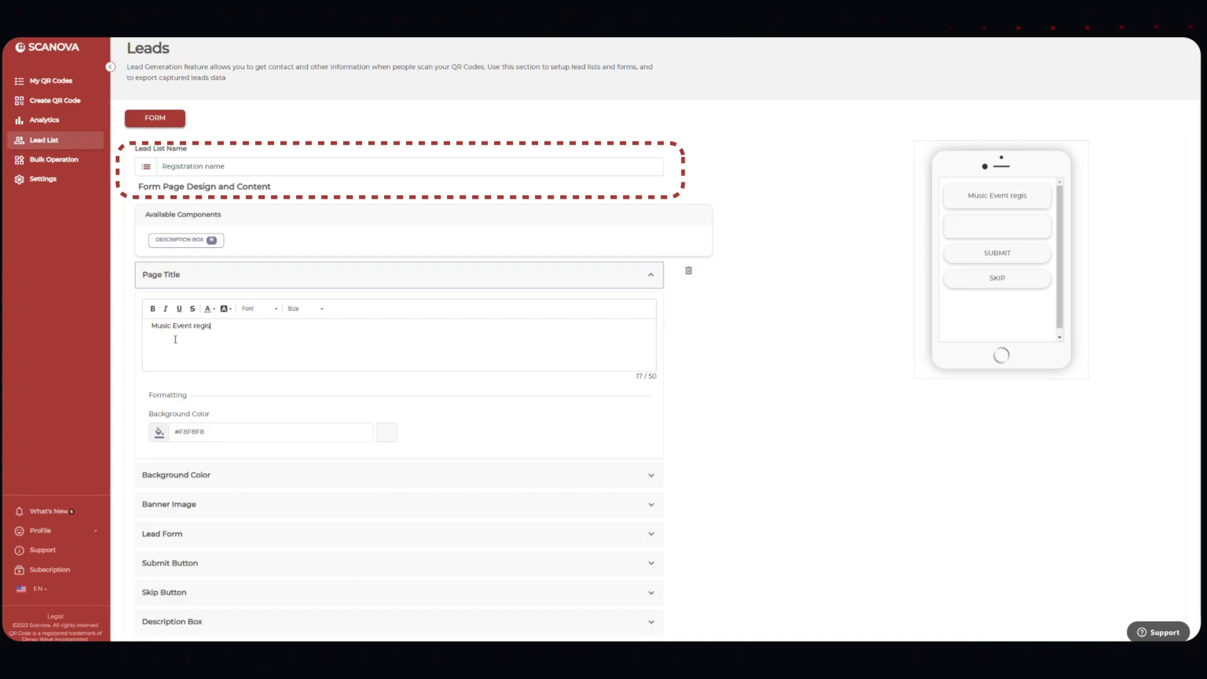
{"action": "type", "text": "tration"}
{"action": "left_click", "coordinate": [387, 433]}
{"action": "left_click", "coordinate": [458, 402]}
{"action": "left_click", "coordinate": [177, 474]}
{"action": "left_click", "coordinate": [405, 513]}
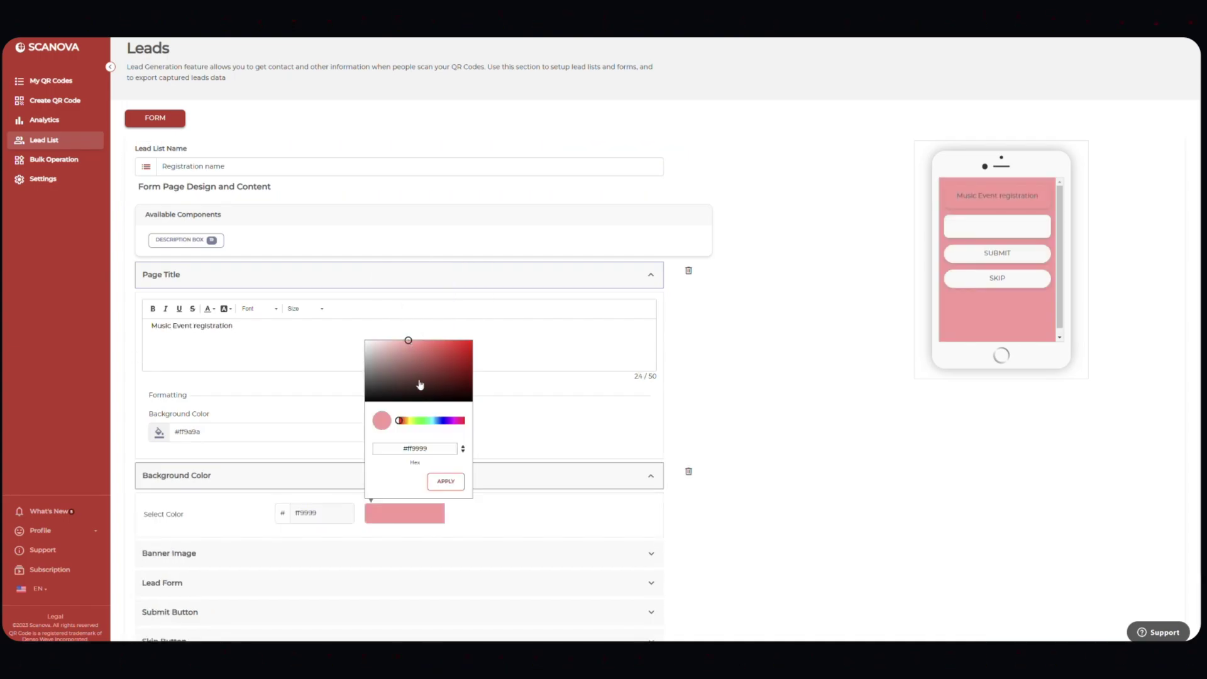
{"action": "left_click", "coordinate": [455, 355]}
{"action": "left_click", "coordinate": [446, 481]}
{"action": "scroll", "coordinate": [378, 424], "scroll_direction": "down", "scroll_amount": 1}
Step: Add a calendar banner image and a short-answer question titled Name
{"action": "left_click", "coordinate": [151, 477]}
{"action": "left_click", "coordinate": [235, 595]}
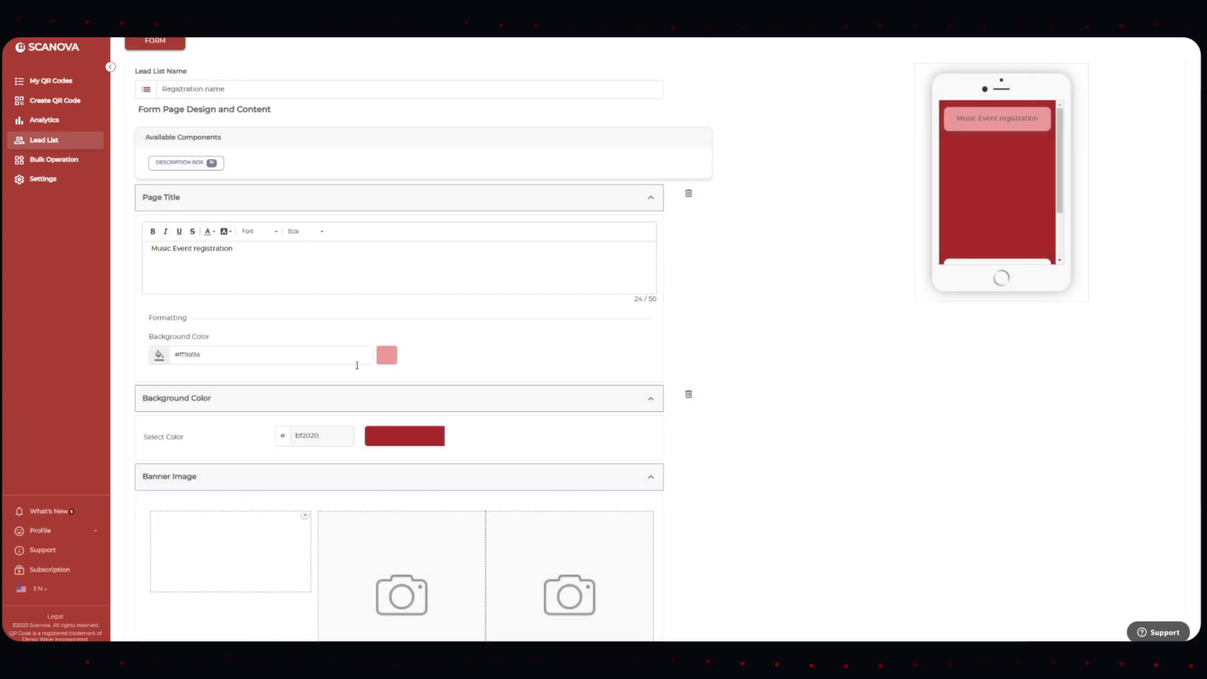
{"action": "scroll", "coordinate": [377, 424], "scroll_direction": "down", "scroll_amount": 2}
{"action": "left_click", "coordinate": [202, 567]}
{"action": "scroll", "coordinate": [184, 335], "scroll_direction": "down", "scroll_amount": 3}
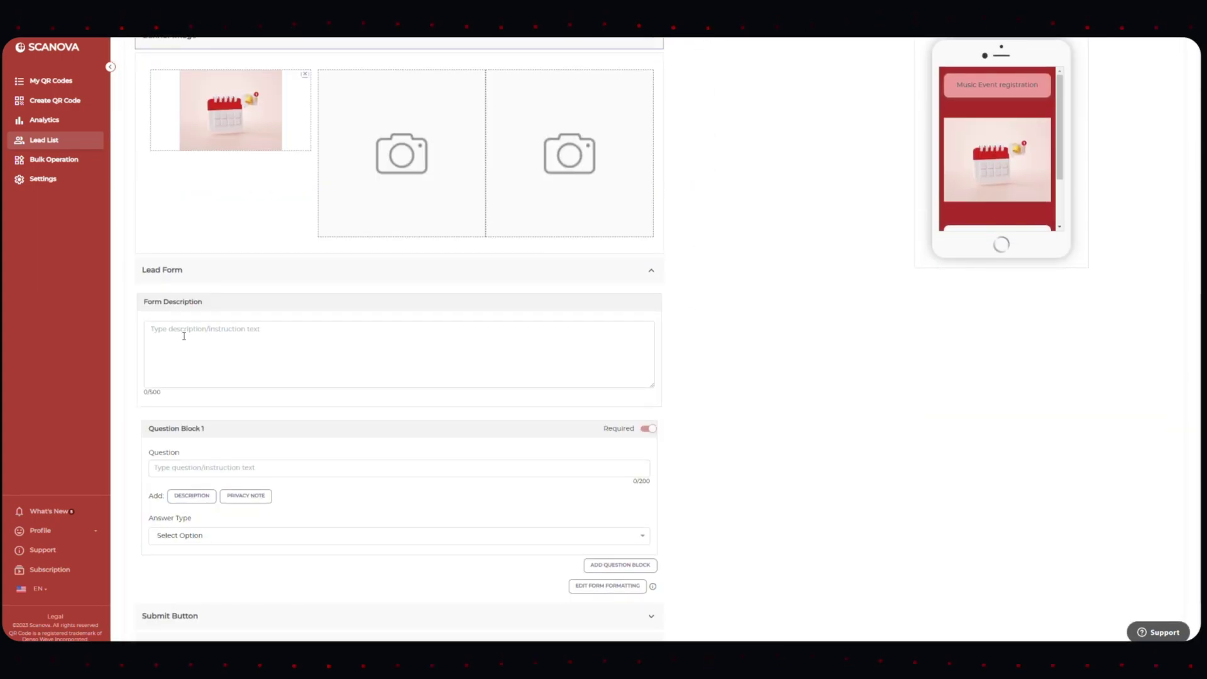
{"action": "left_click", "coordinate": [183, 467]}
{"action": "type", "text": "Name"}
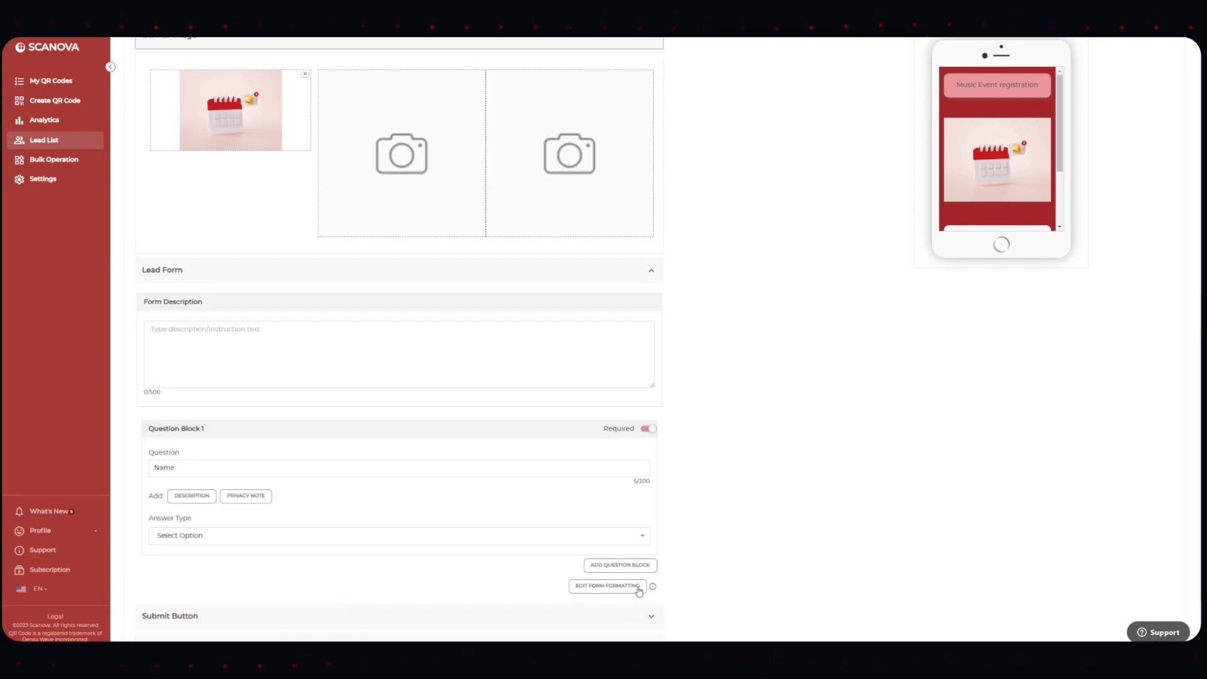
{"action": "scroll", "coordinate": [632, 590], "scroll_direction": "down", "scroll_amount": 1}
{"action": "left_click", "coordinate": [179, 457]}
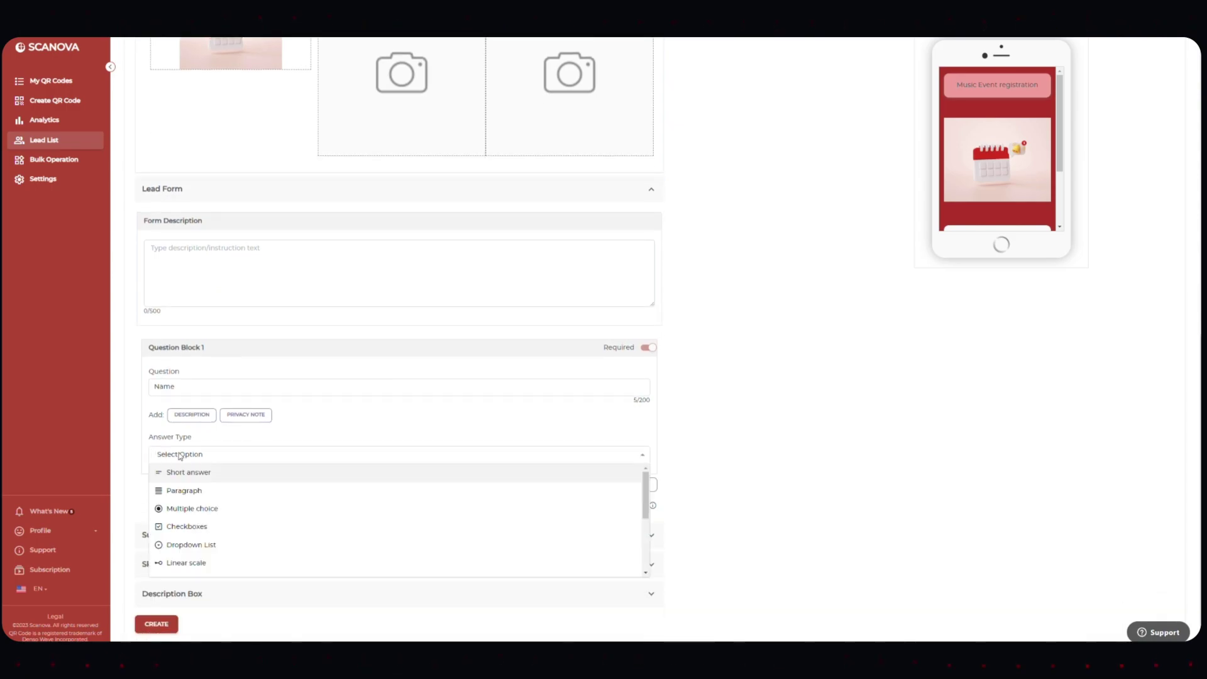
{"action": "left_click", "coordinate": [179, 472]}
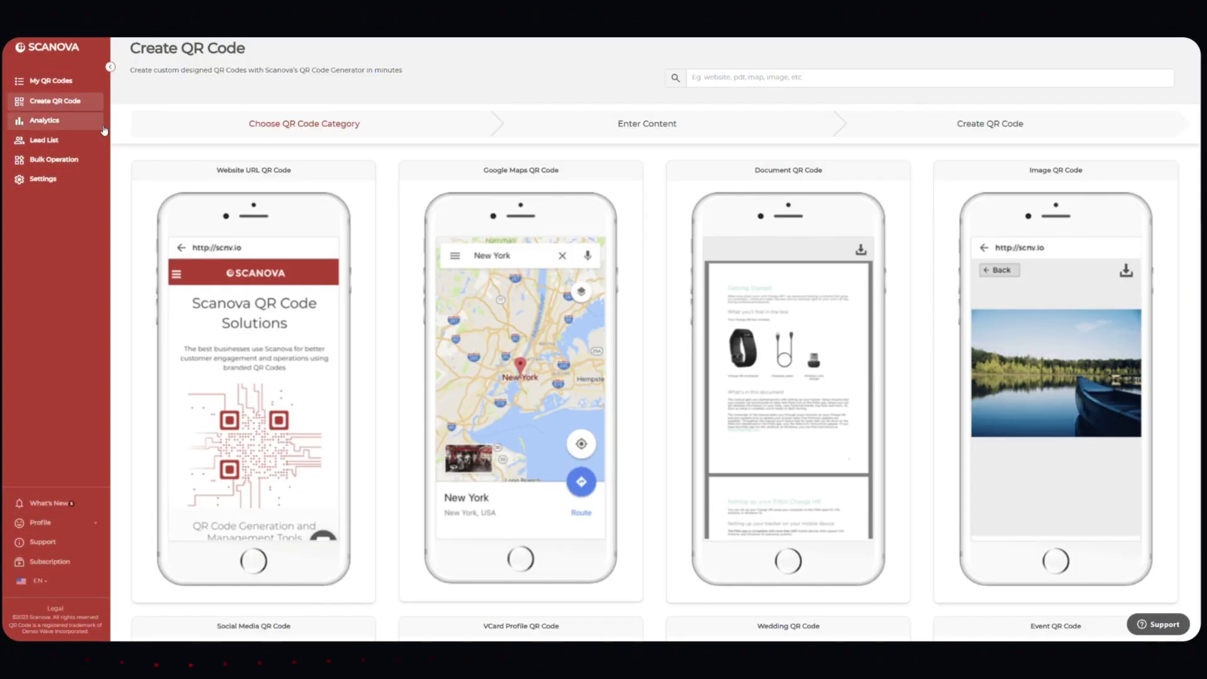
{"action": "scroll", "coordinate": [481, 510], "scroll_direction": "down", "scroll_amount": 3}
{"action": "scroll", "coordinate": [480, 510], "scroll_direction": "down", "scroll_amount": 3}
{"action": "scroll", "coordinate": [480, 510], "scroll_direction": "down", "scroll_amount": 3}
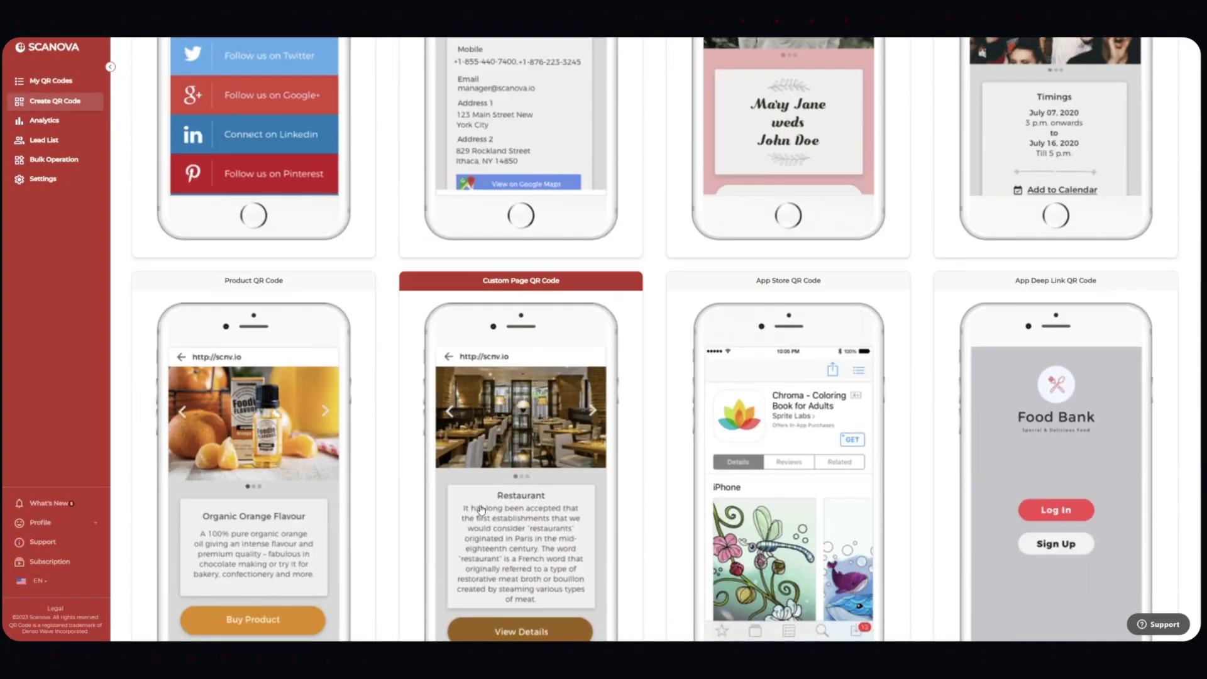
{"action": "scroll", "coordinate": [479, 509], "scroll_direction": "down", "scroll_amount": 1}
{"action": "scroll", "coordinate": [470, 404], "scroll_direction": "down", "scroll_amount": 1}
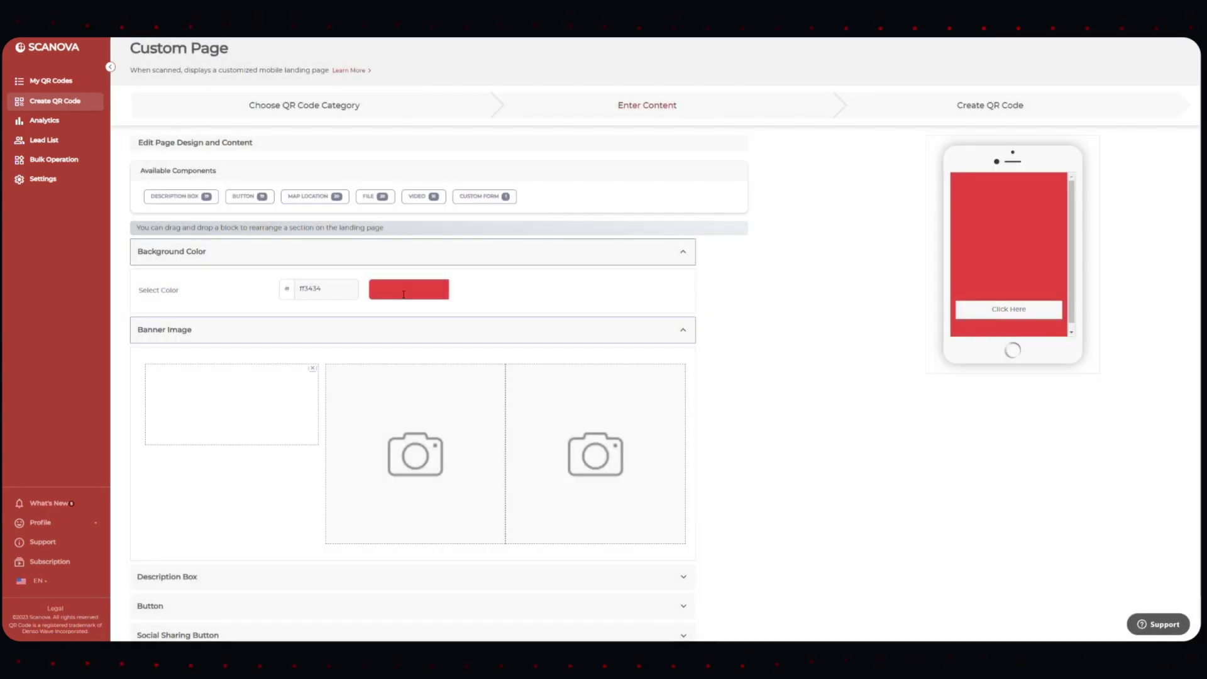
Step: Set the page background to #ffb9b9 and give the Music Event description box a pink background
{"action": "left_click", "coordinate": [400, 116]}
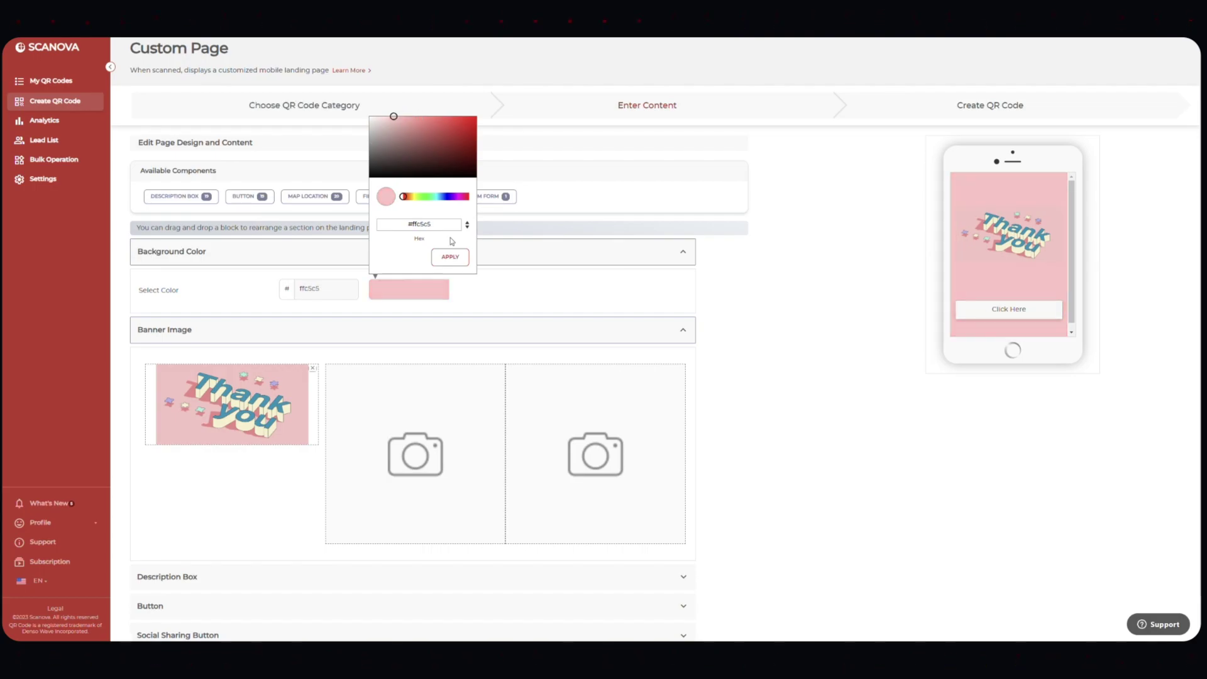
{"action": "scroll", "coordinate": [300, 509], "scroll_direction": "down", "scroll_amount": 1}
{"action": "left_click", "coordinate": [186, 542]}
{"action": "type", "text": "Music E"}
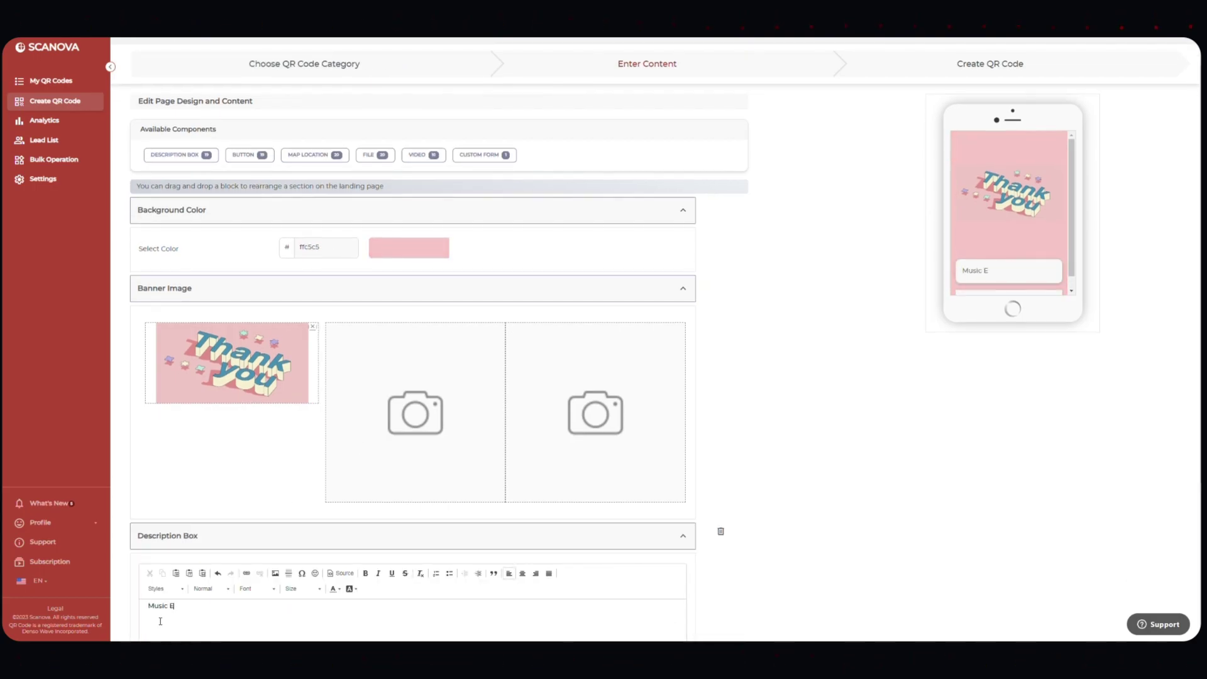
{"action": "type", "text": "vent"}
{"action": "scroll", "coordinate": [160, 621], "scroll_direction": "down", "scroll_amount": 5}
{"action": "left_click", "coordinate": [403, 510]}
{"action": "left_click", "coordinate": [431, 346]}
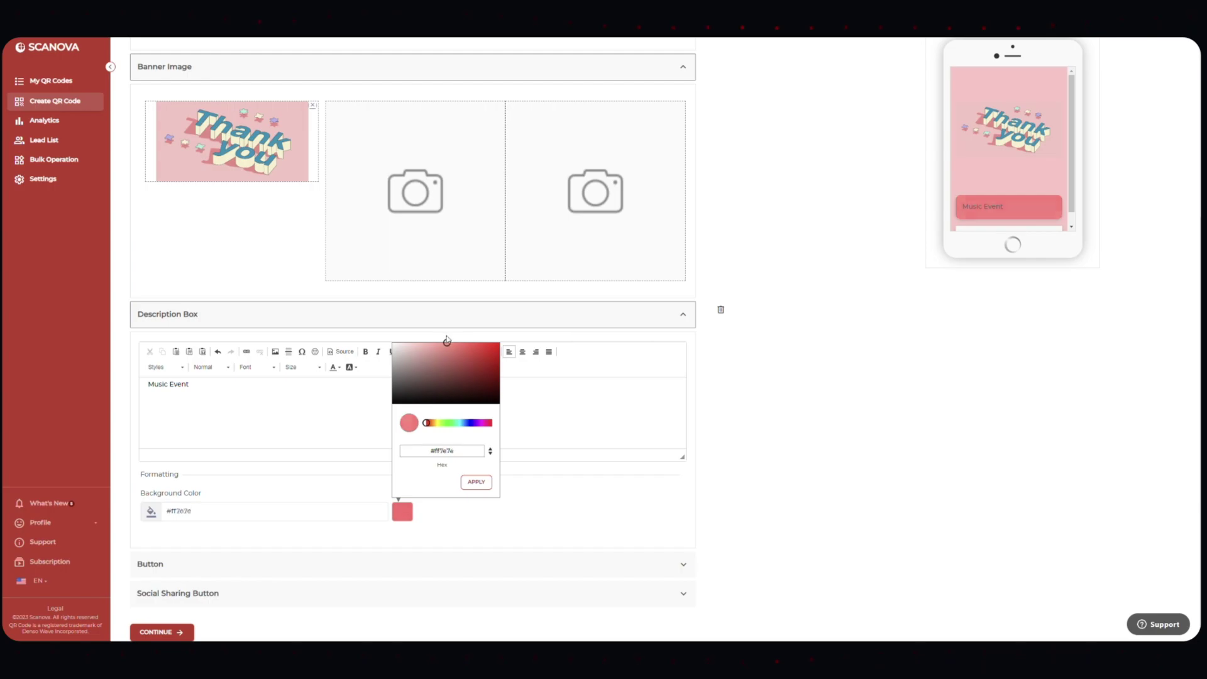
{"action": "left_click", "coordinate": [477, 482]}
{"action": "left_click", "coordinate": [289, 566]}
{"action": "type", "text": "http://scanova.io"}
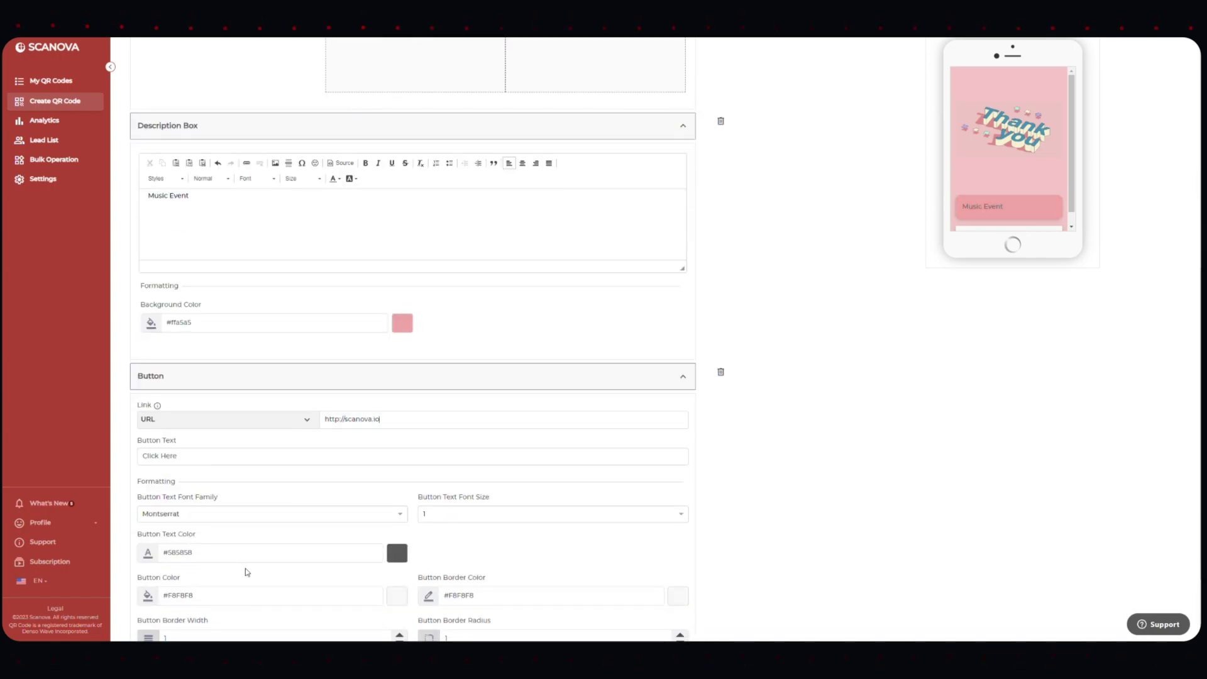
{"action": "scroll", "coordinate": [246, 572], "scroll_direction": "down", "scroll_amount": 2}
{"action": "left_click", "coordinate": [151, 632]}
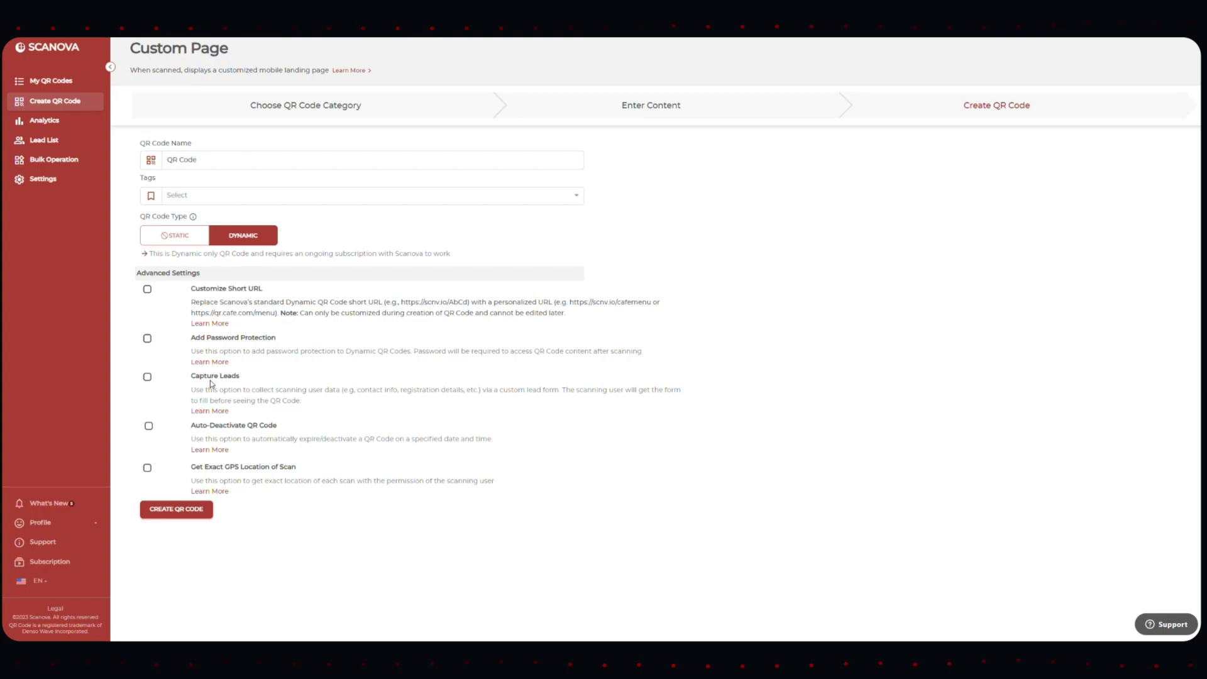
Step: Enable Capture Leads with the Registration name list and name the code QR Code Registration
{"action": "left_click", "coordinate": [147, 377]}
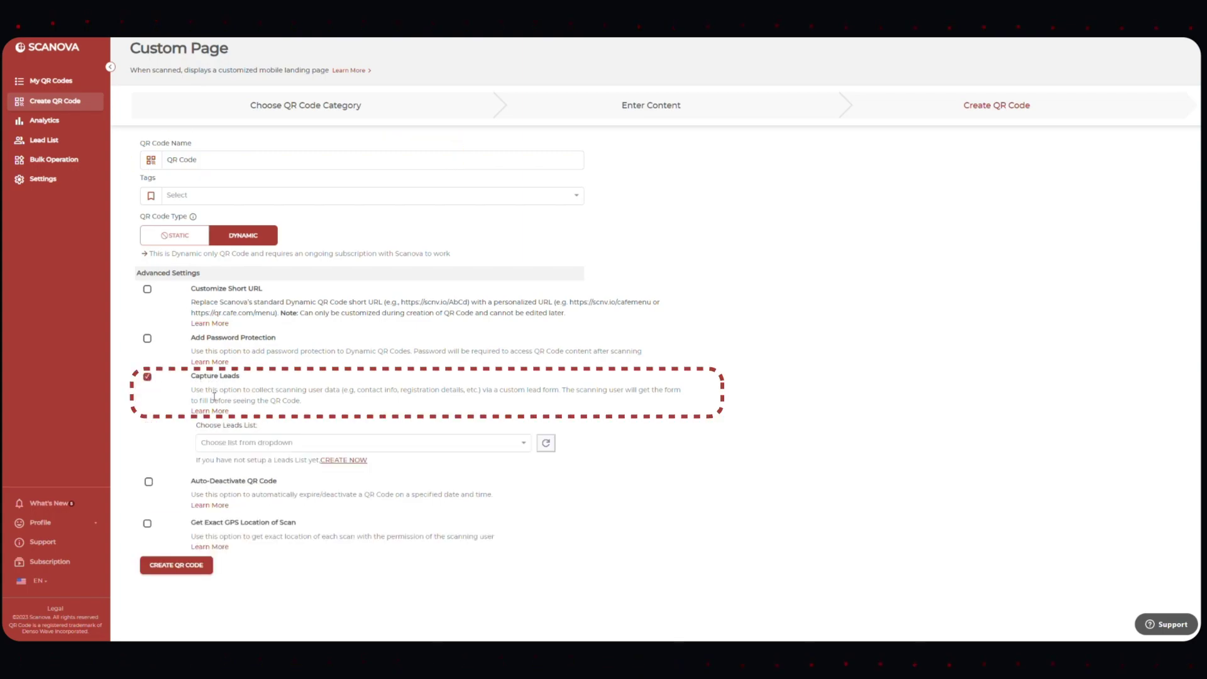
{"action": "left_click", "coordinate": [525, 444]}
{"action": "left_click", "coordinate": [221, 461]}
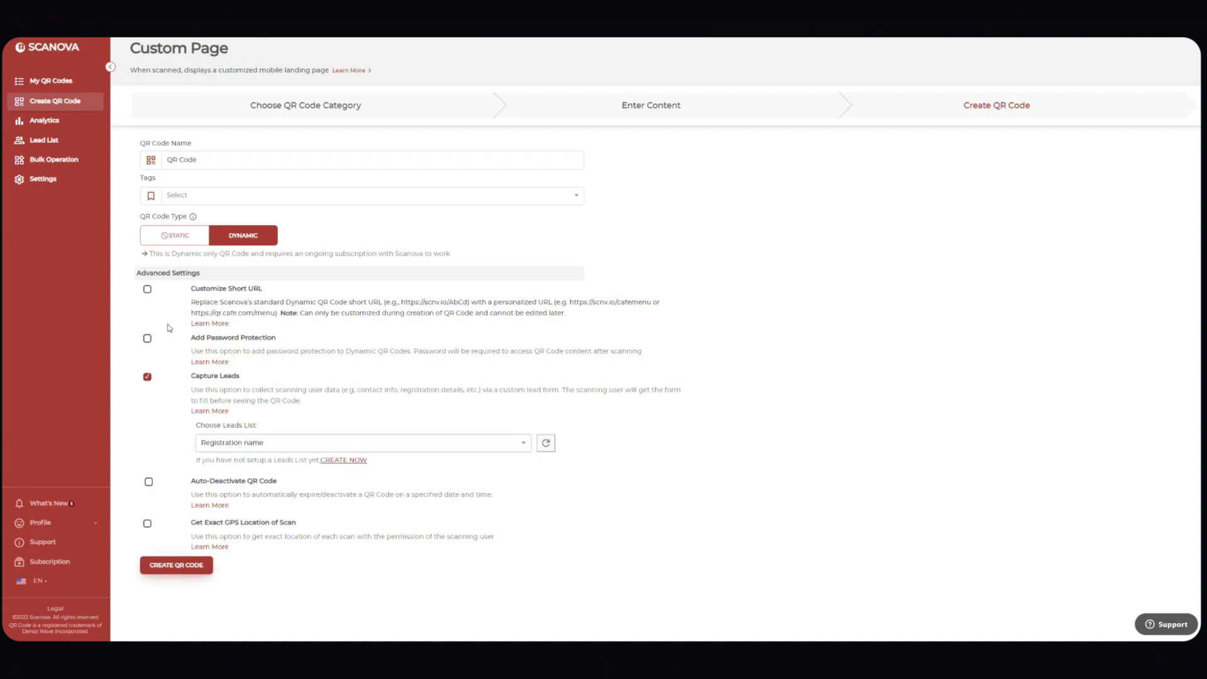
{"action": "left_click", "coordinate": [219, 163]}
{"action": "type", "text": "R"}
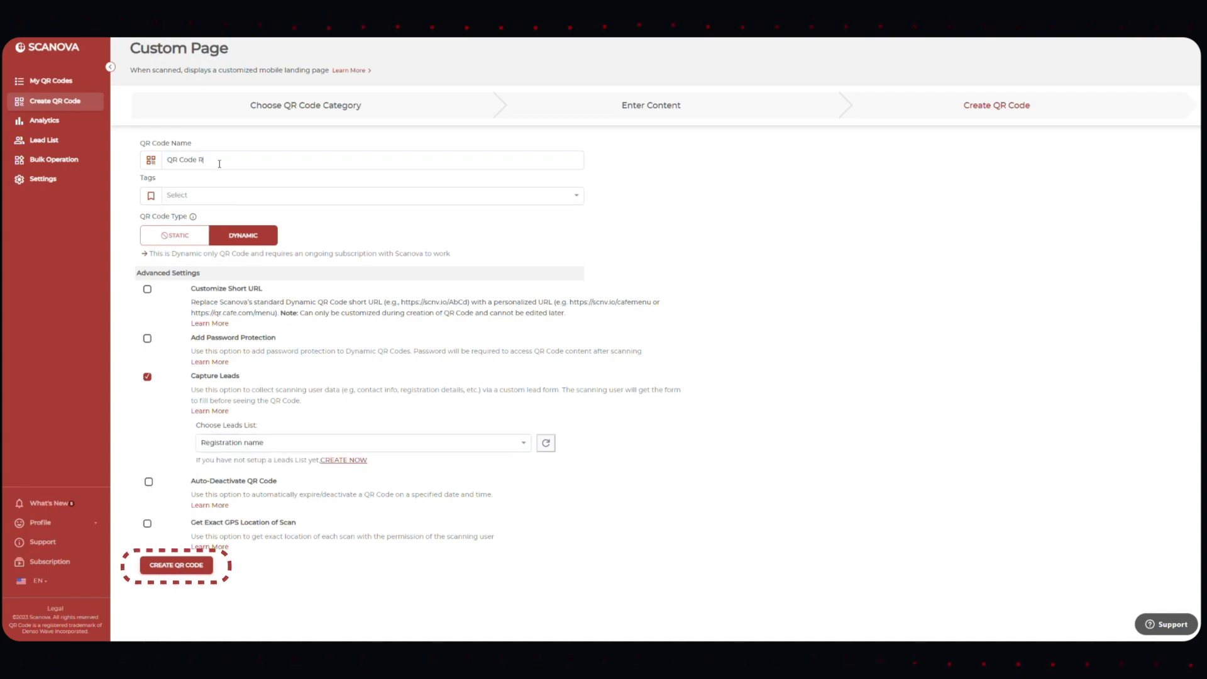
{"action": "type", "text": "e"}
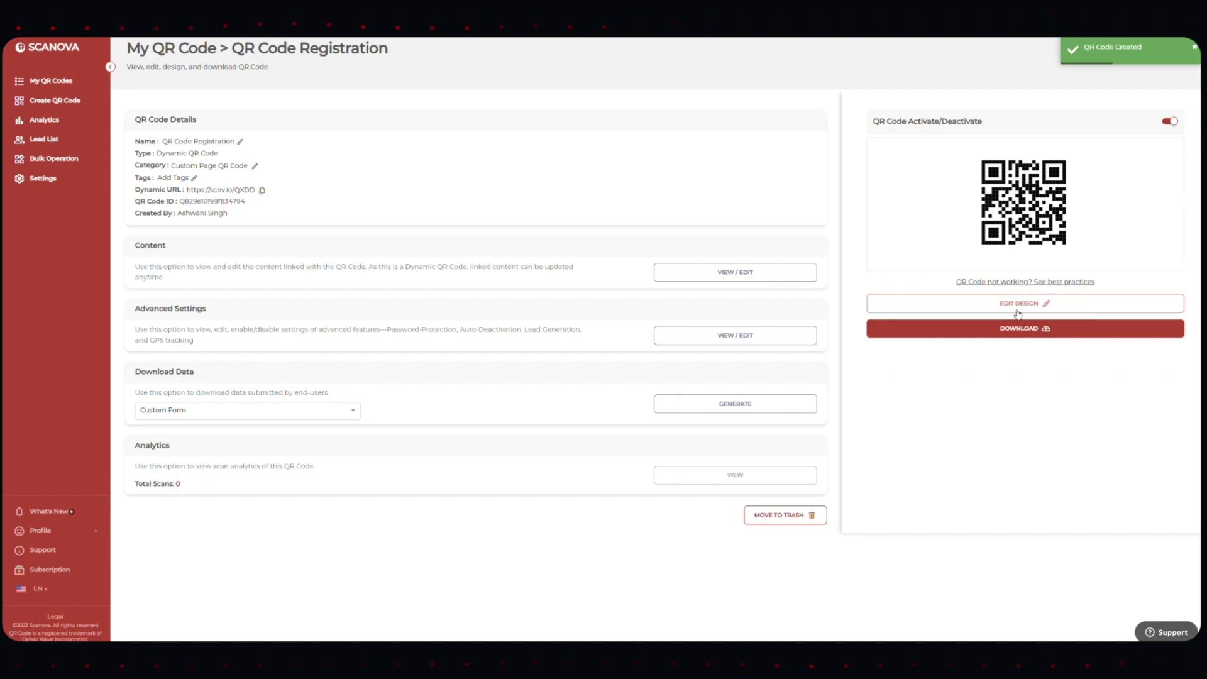
Step: Add a centre logo to the code, then keep PNG as the 1.50-inch export format
{"action": "left_click", "coordinate": [1018, 306]}
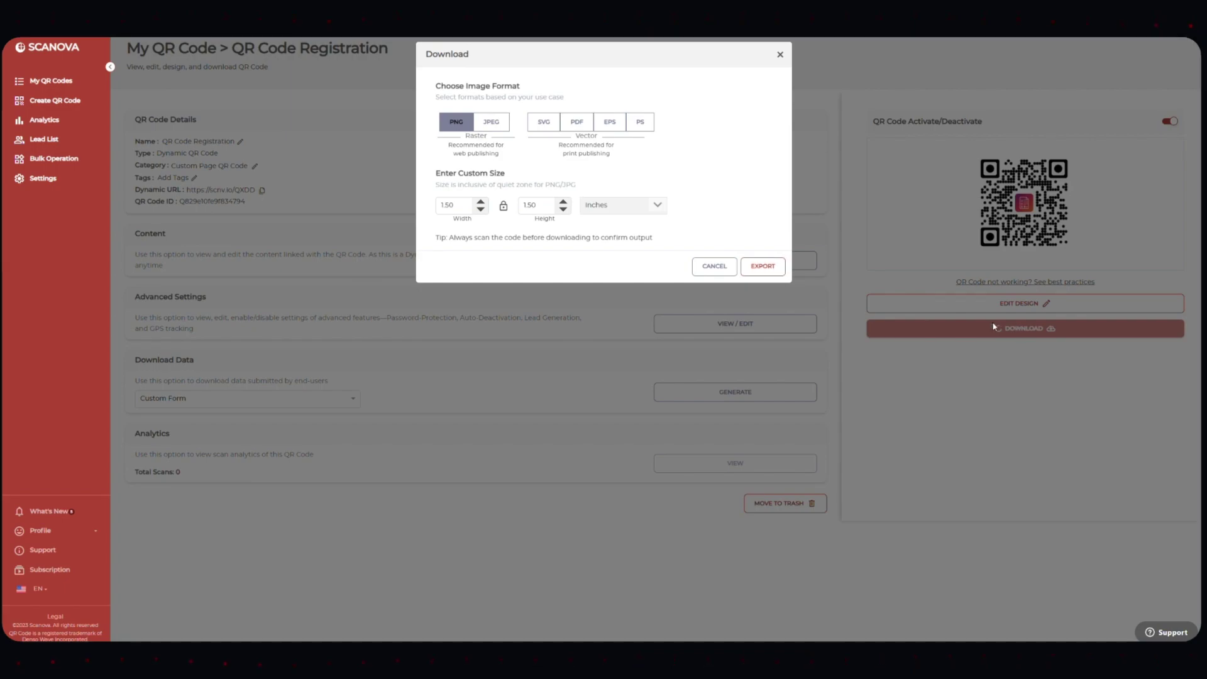
{"action": "left_click", "coordinate": [611, 123]}
{"action": "left_click", "coordinate": [456, 125]}
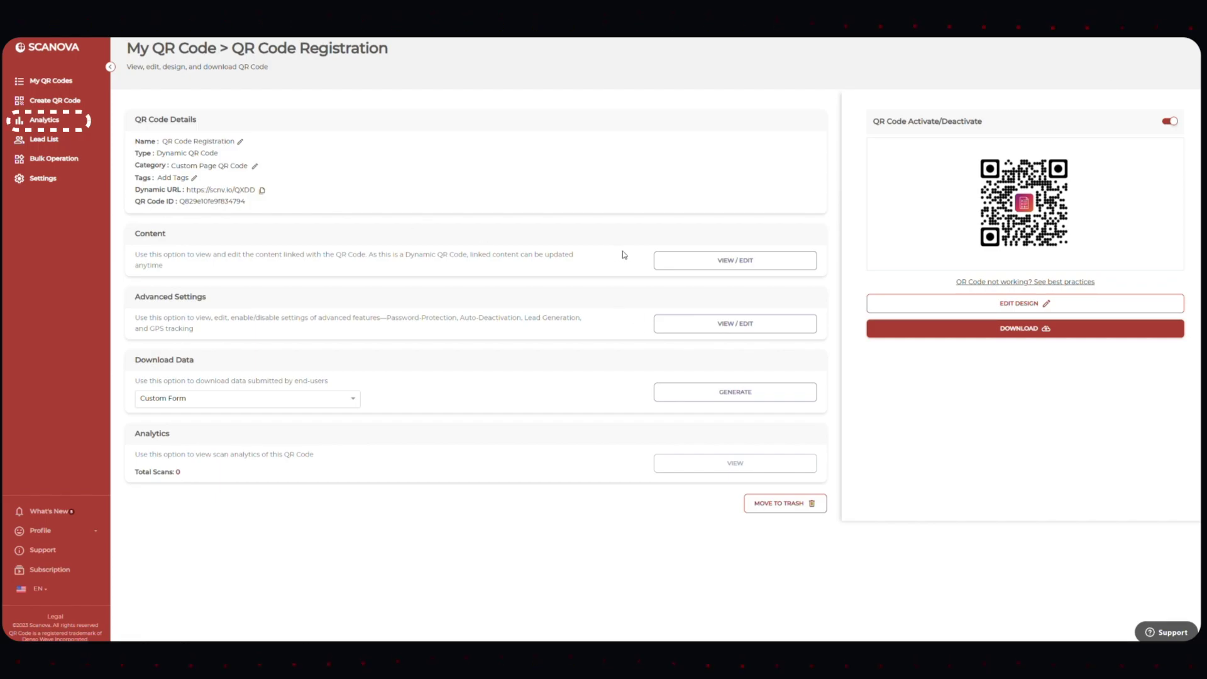
Step: Fetch Analytics for QR Code Registration limited to September 28
{"action": "left_click", "coordinate": [44, 121]}
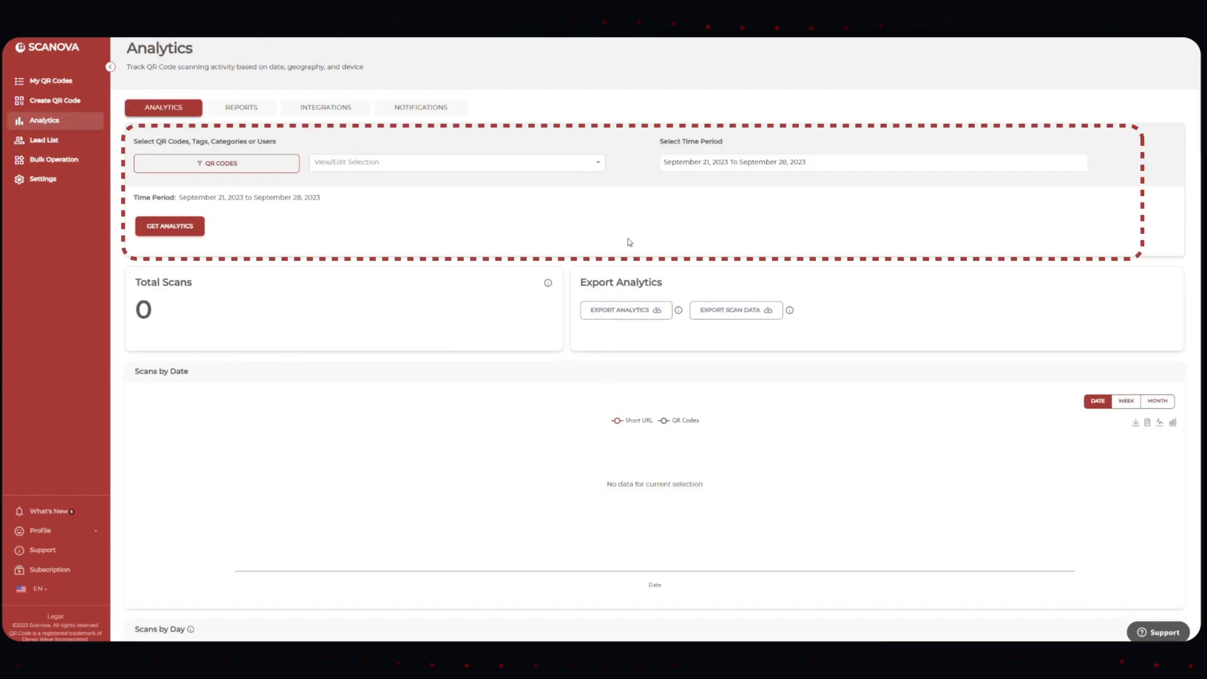
{"action": "left_click", "coordinate": [595, 167]}
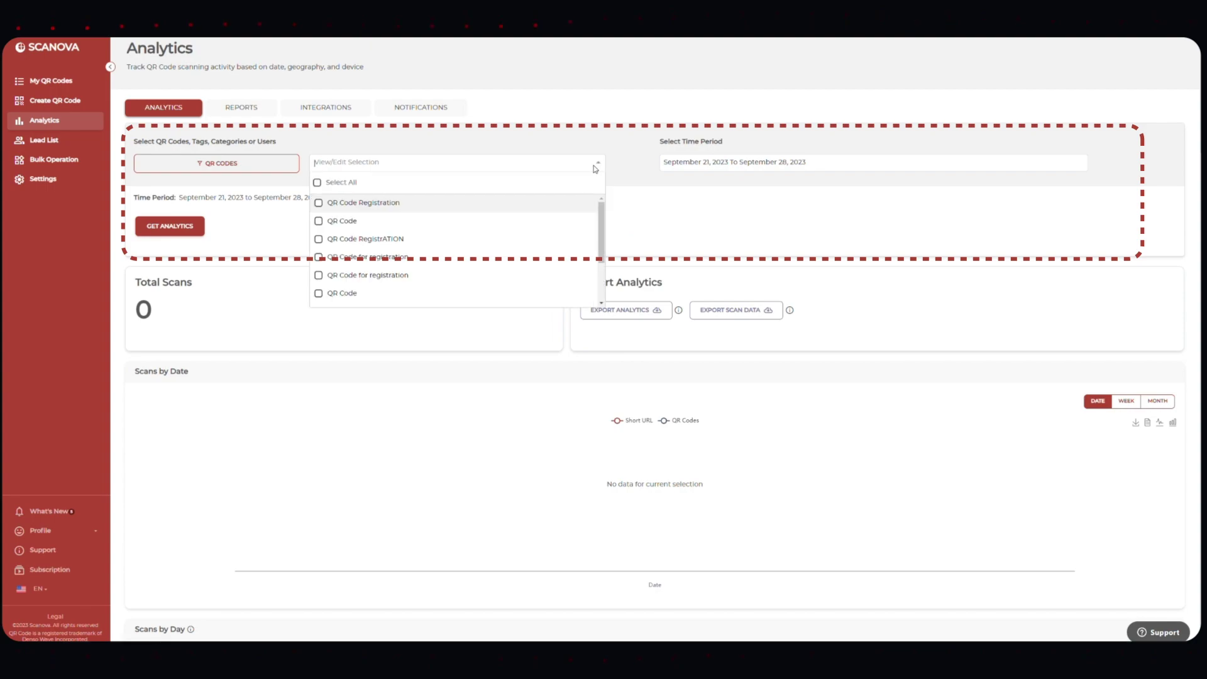
{"action": "left_click", "coordinate": [361, 209]}
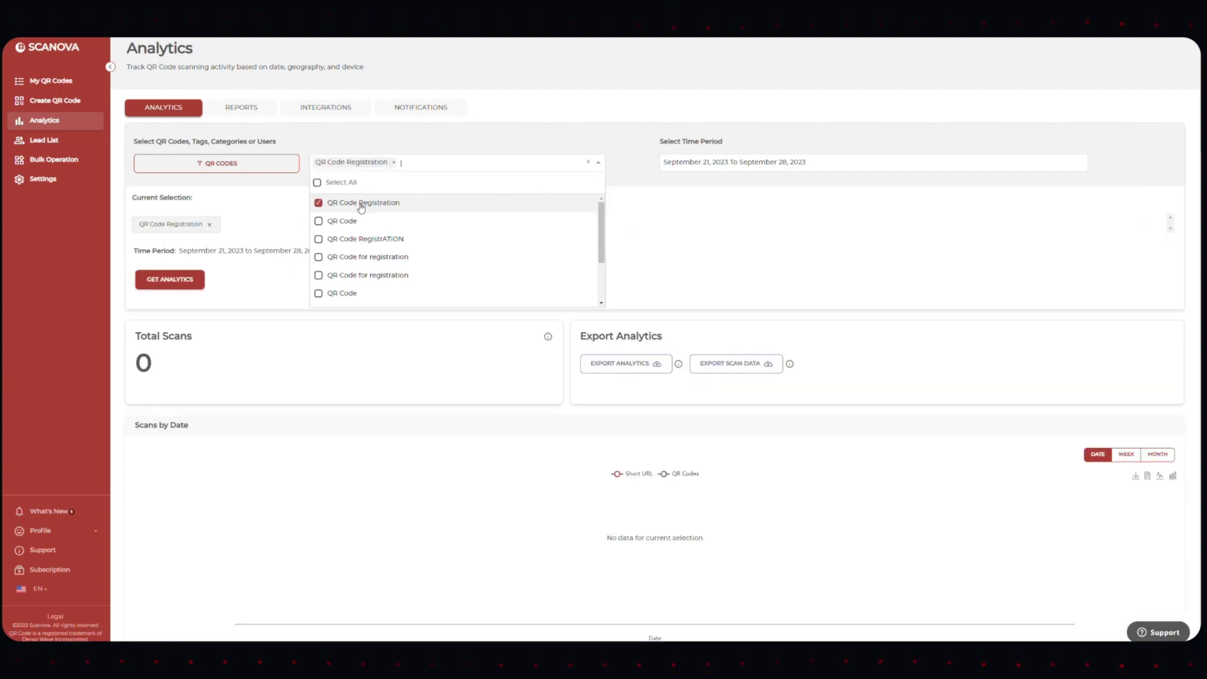
{"action": "left_click", "coordinate": [786, 163]}
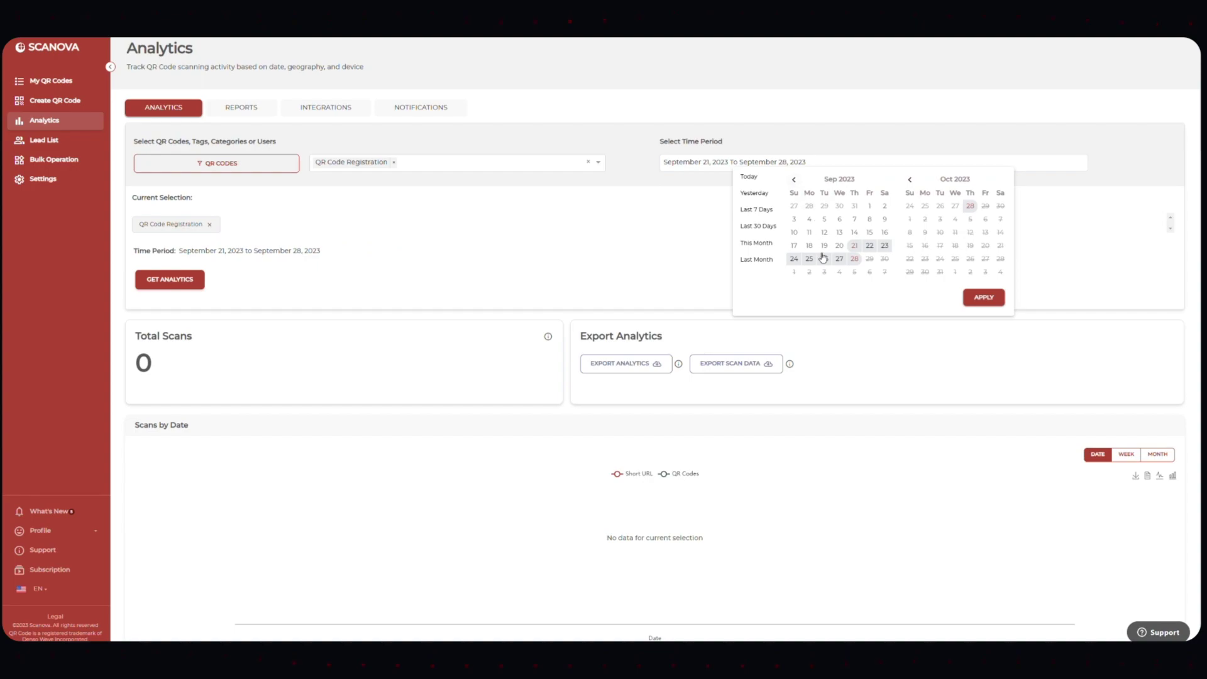
{"action": "left_click", "coordinate": [855, 259]}
{"action": "left_click", "coordinate": [184, 282]}
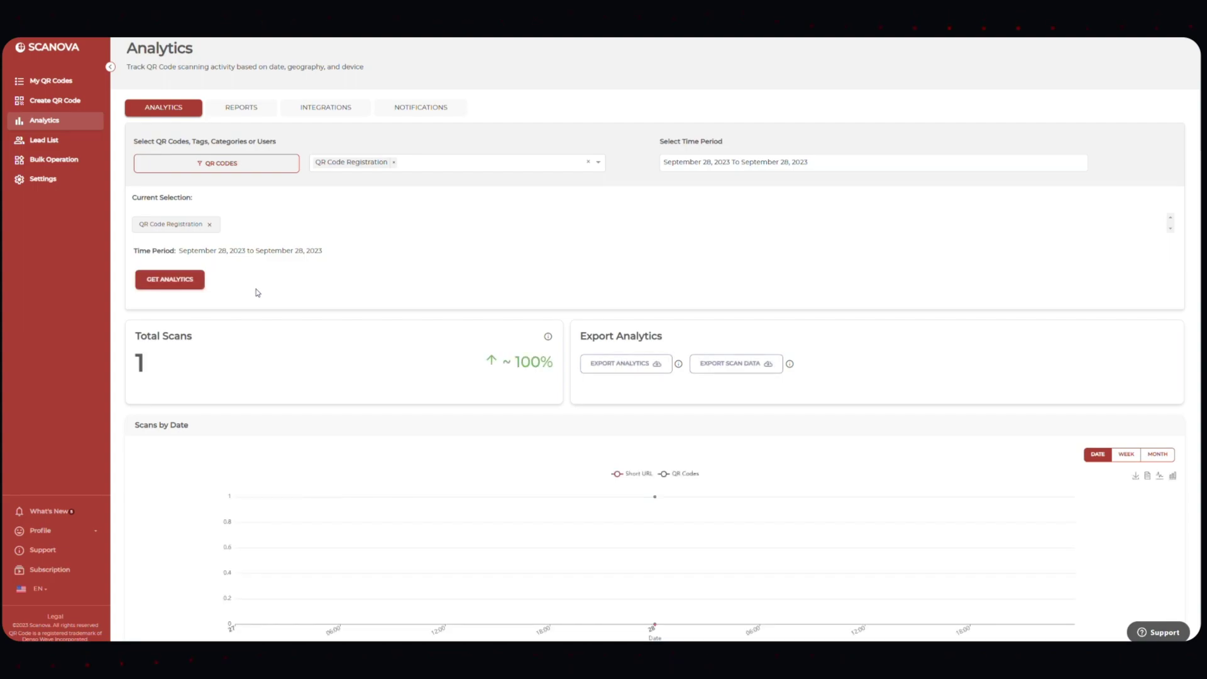
{"action": "scroll", "coordinate": [361, 429], "scroll_direction": "down", "scroll_amount": 2}
{"action": "scroll", "coordinate": [361, 429], "scroll_direction": "down", "scroll_amount": 2}
{"action": "scroll", "coordinate": [360, 429], "scroll_direction": "down", "scroll_amount": 3}
{"action": "scroll", "coordinate": [360, 430], "scroll_direction": "down", "scroll_amount": 2}
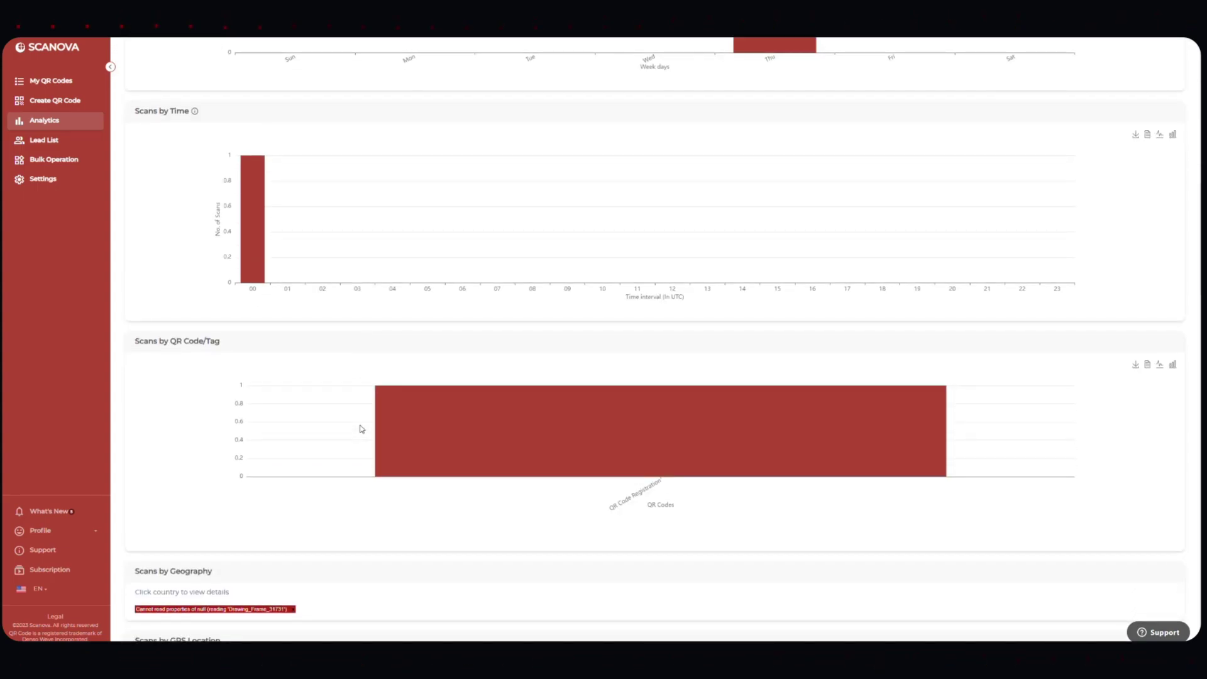
{"action": "scroll", "coordinate": [361, 430], "scroll_direction": "down", "scroll_amount": 2}
{"action": "scroll", "coordinate": [360, 429], "scroll_direction": "down", "scroll_amount": 3}
{"action": "scroll", "coordinate": [360, 430], "scroll_direction": "down", "scroll_amount": 3}
{"action": "scroll", "coordinate": [361, 429], "scroll_direction": "down", "scroll_amount": 3}
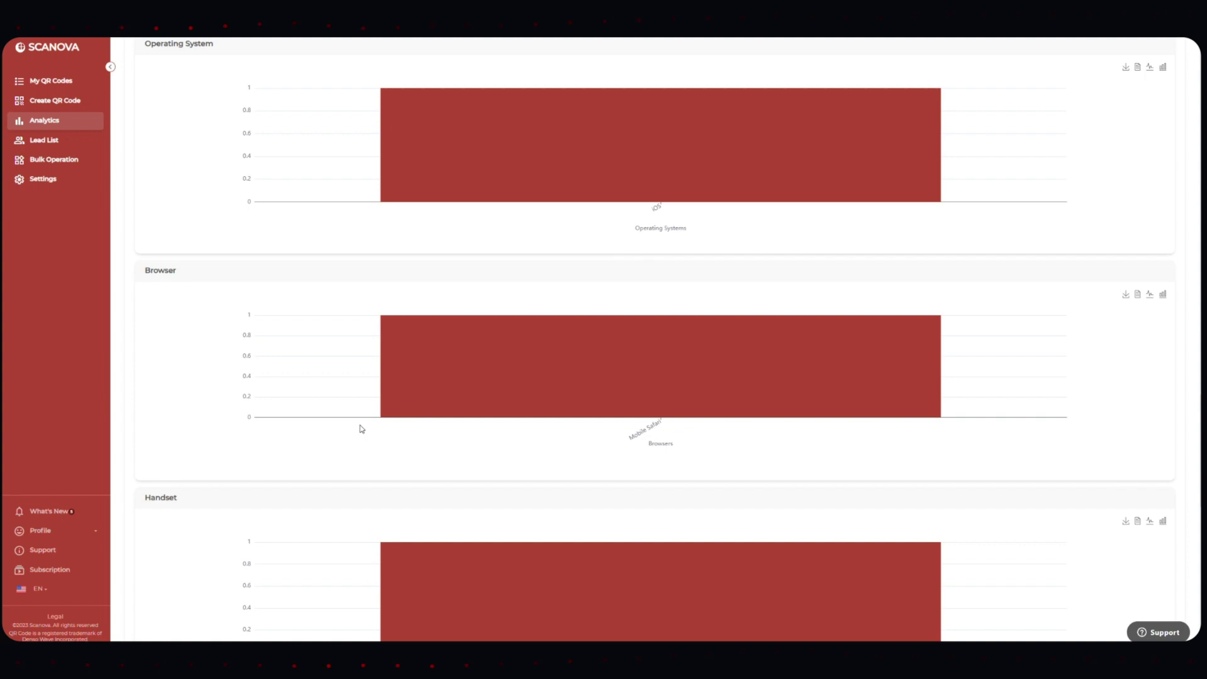
{"action": "scroll", "coordinate": [361, 430], "scroll_direction": "down", "scroll_amount": 4}
{"action": "scroll", "coordinate": [361, 430], "scroll_direction": "down", "scroll_amount": 2}
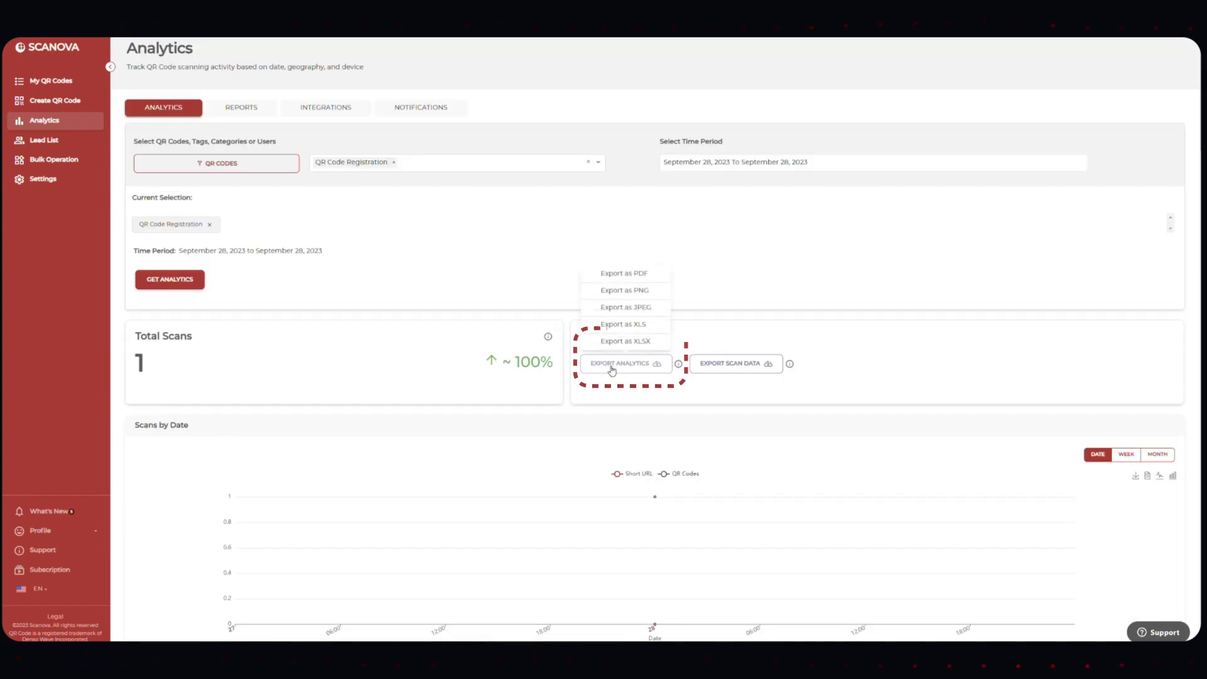